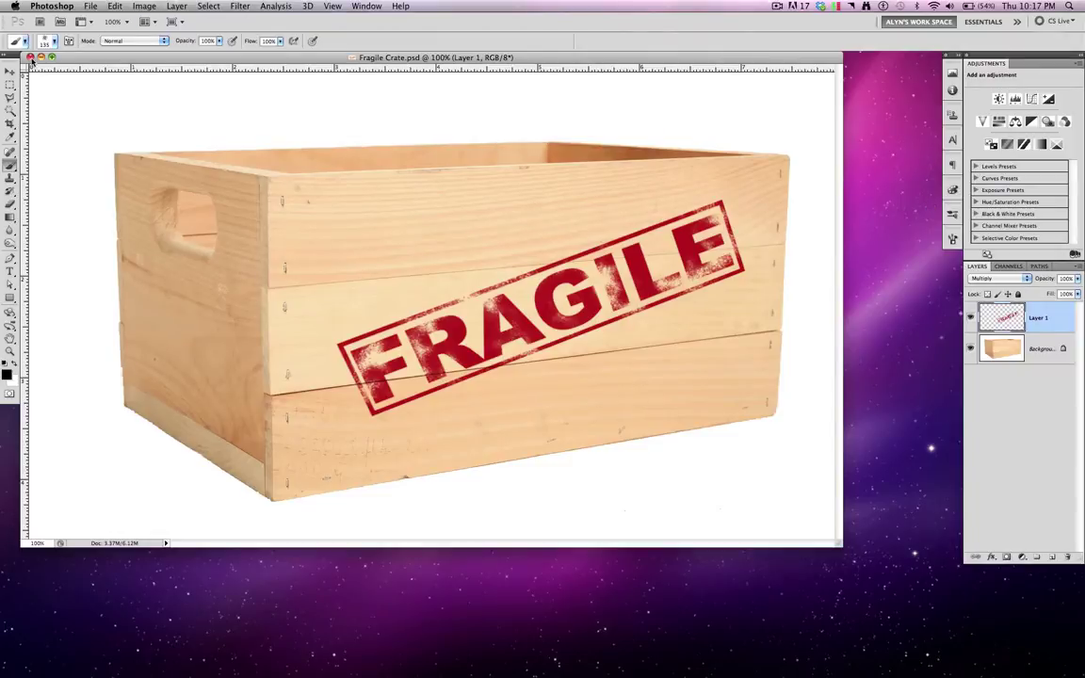
# Close the Fragile Crate.psd example document
pyautogui.click(29, 58)
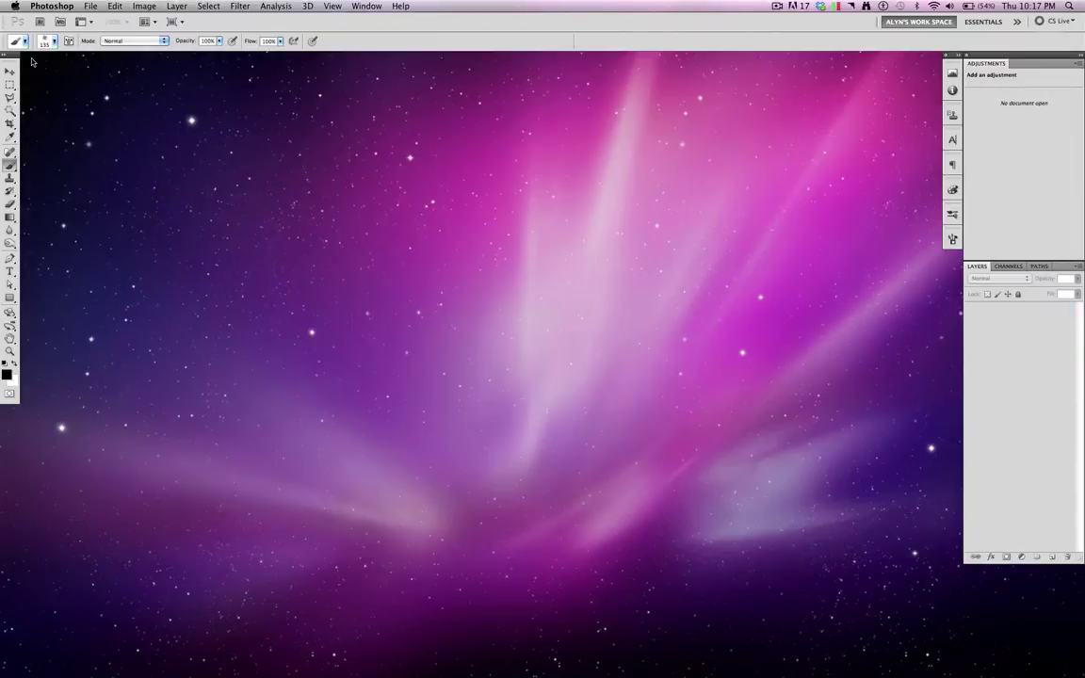
# Create a new 8 × 10 inch, 300 pixels/inch RGB document with a white background
pyautogui.click(86, 7)
pyautogui.click(101, 20)
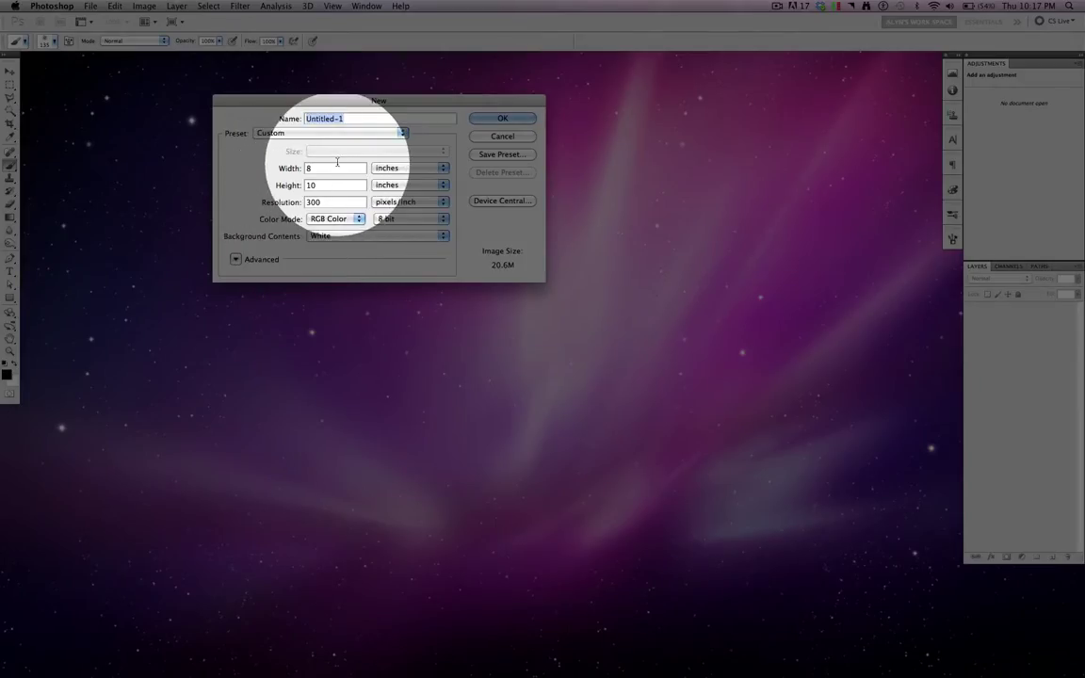
pyautogui.click(530, 120)
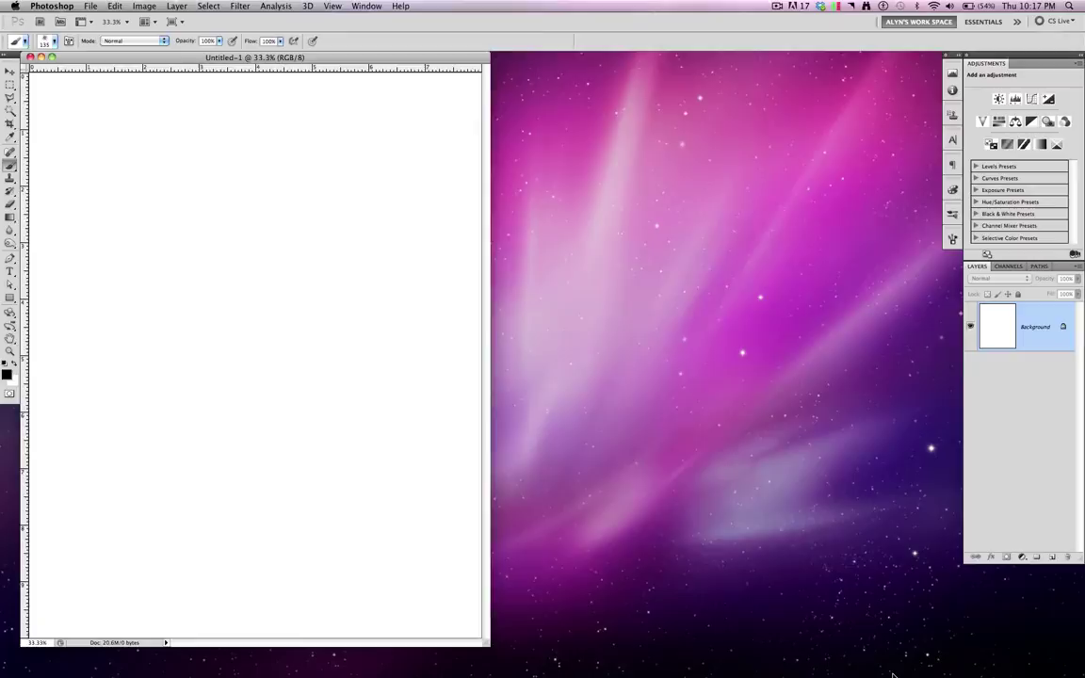
# Enlarge the document window and type FRAGILE as a new text layer on the page
pyautogui.moveTo(489, 648); pyautogui.dragTo(961, 676)
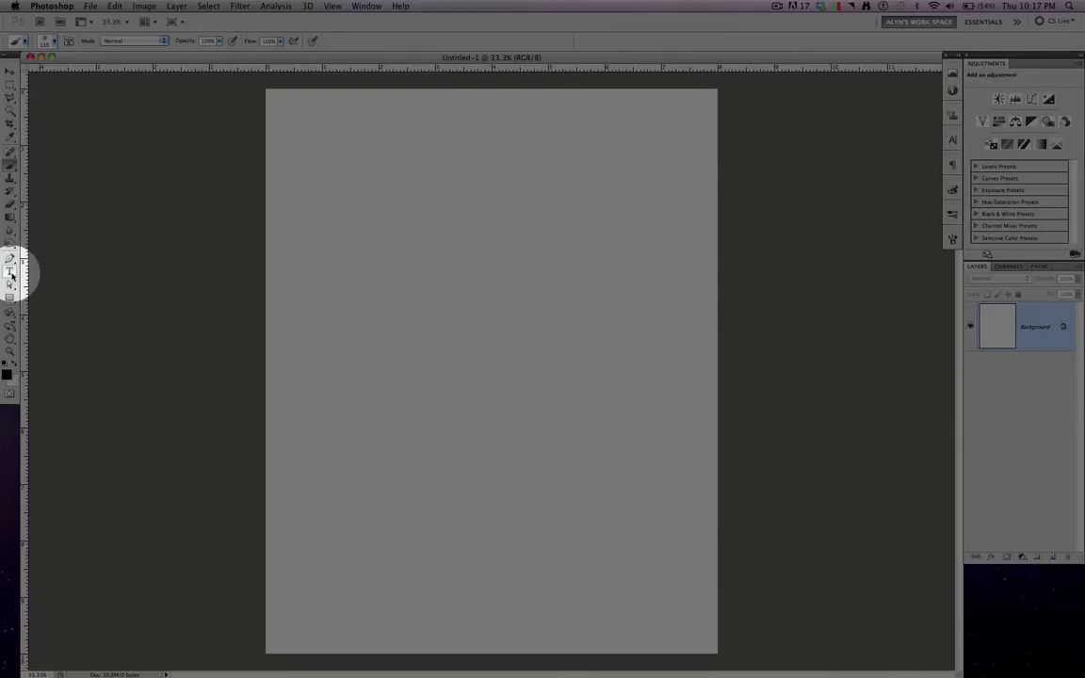
pyautogui.click(11, 274)
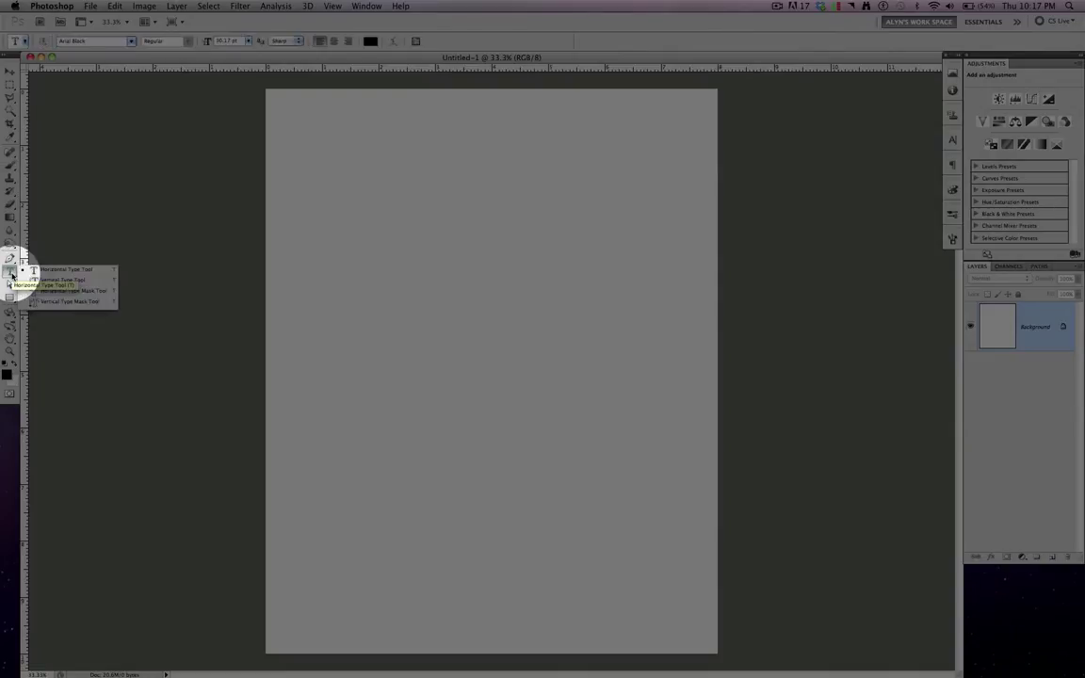
pyautogui.click(11, 275)
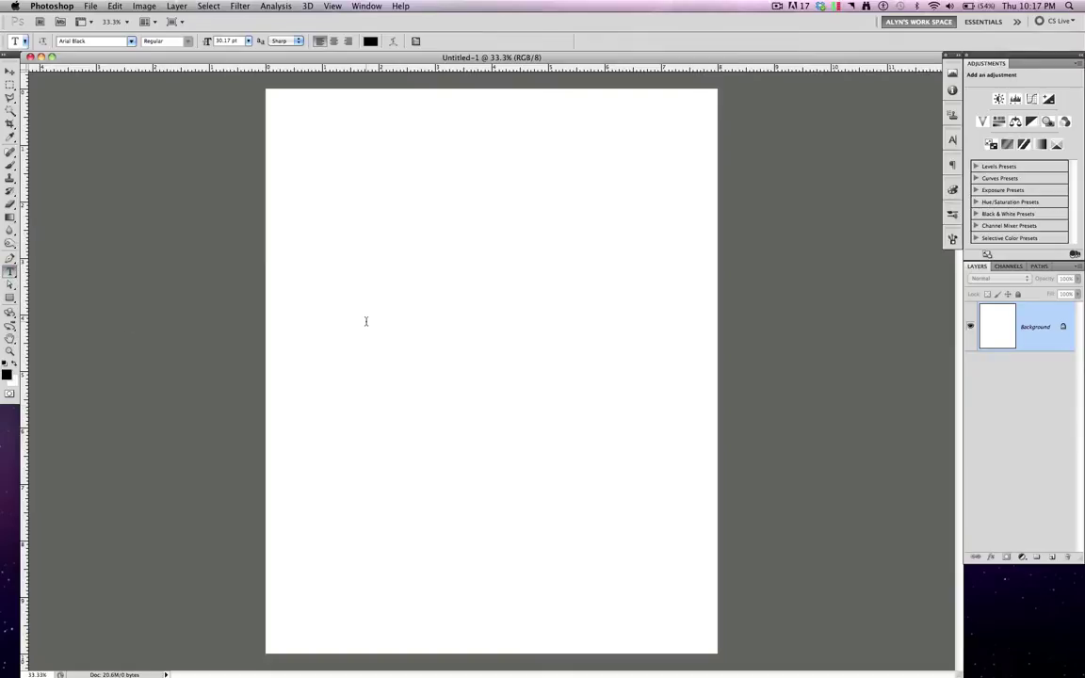
pyautogui.click(365, 317)
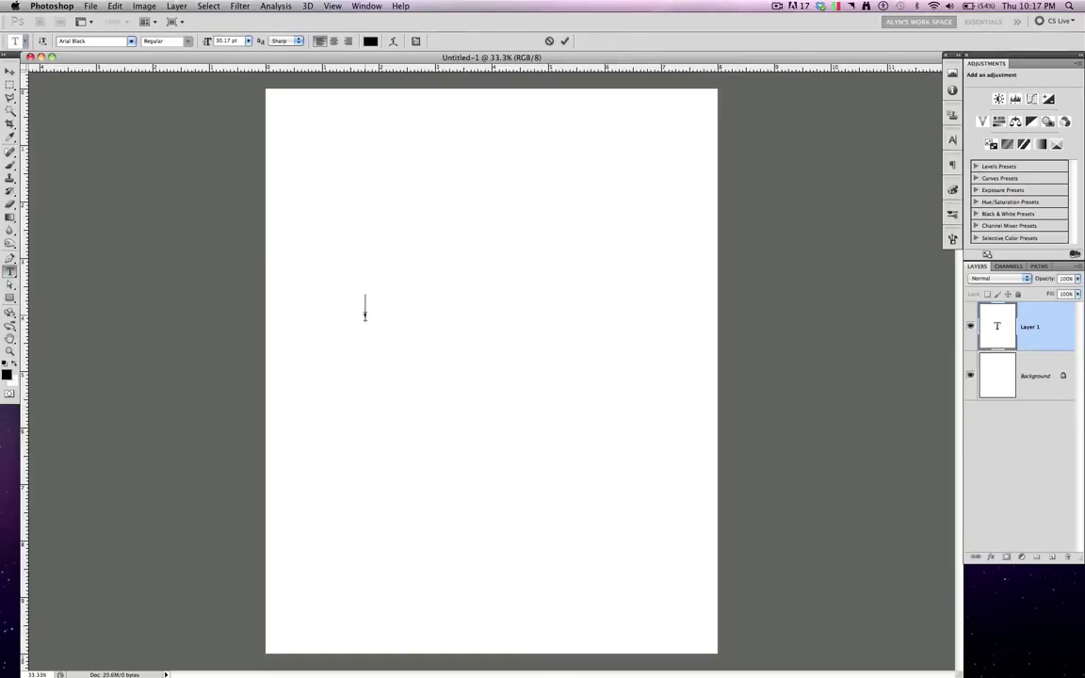
pyautogui.write('FRAGILE')
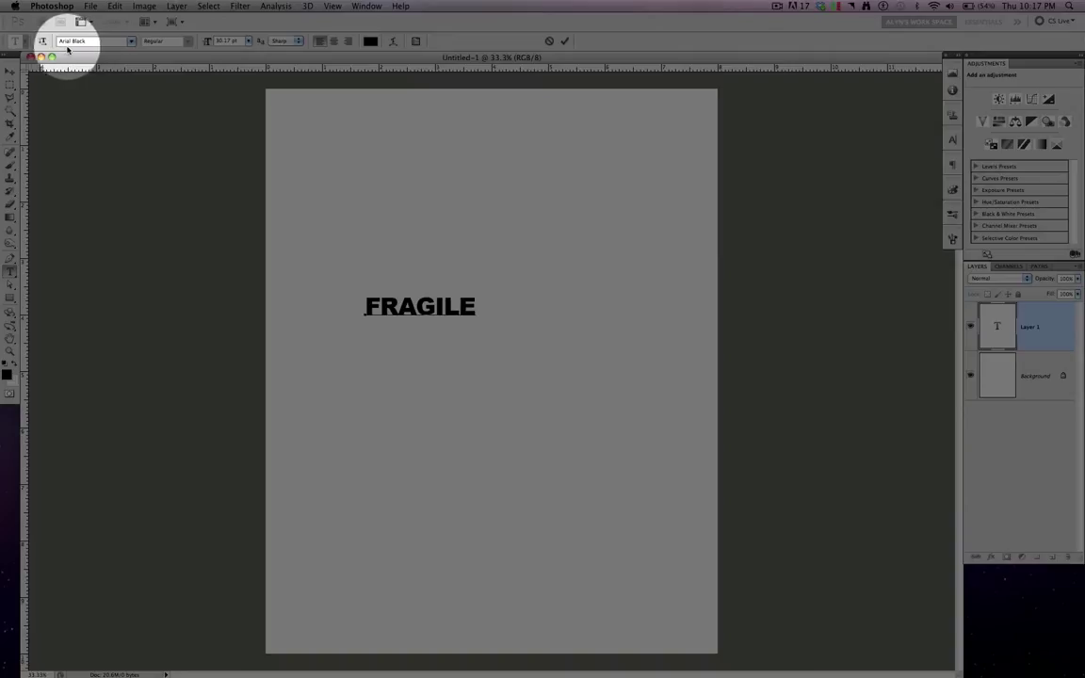
pyautogui.click(10, 71)
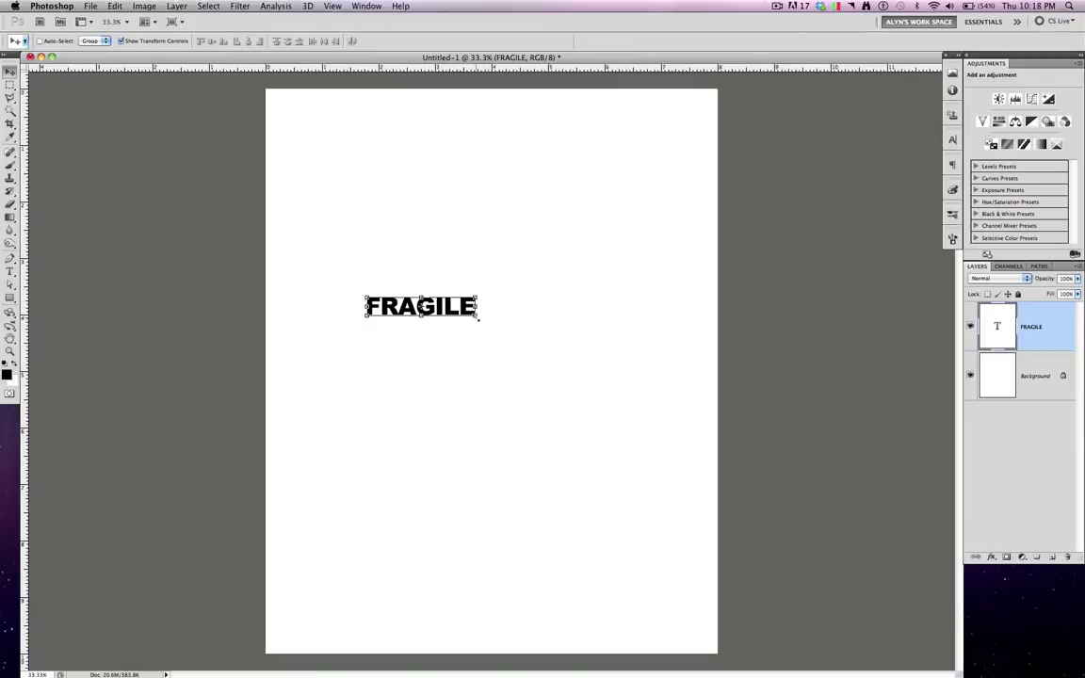
# Scale the FRAGILE text up to about 306% and shift it left to centre it
pyautogui.click(479, 319)
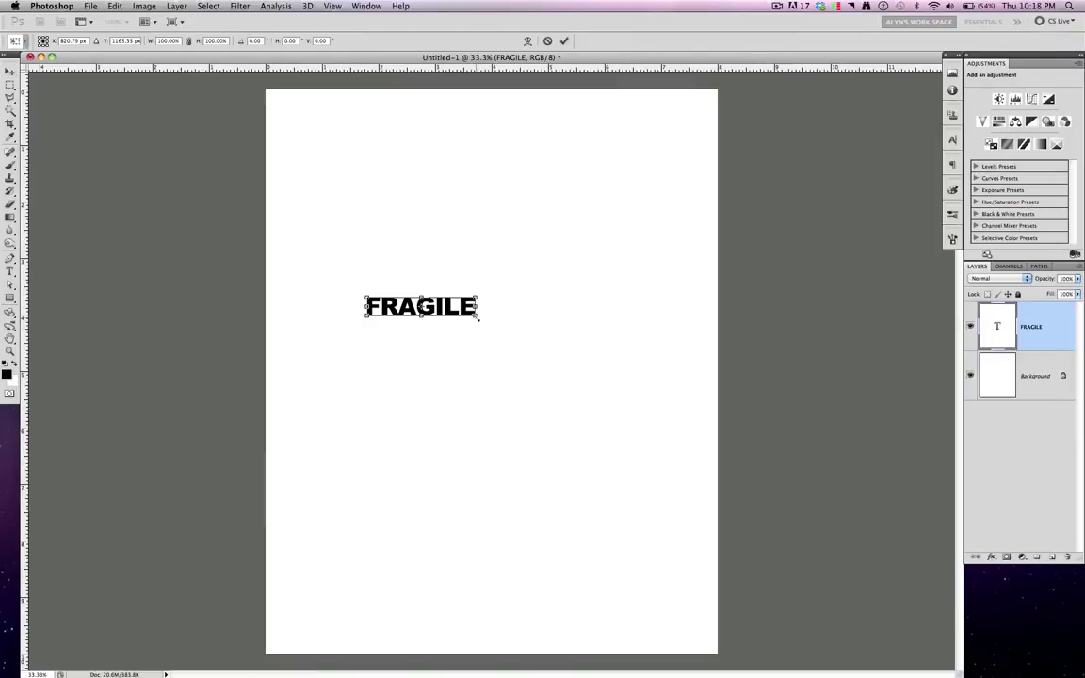
pyautogui.moveTo(478, 319); pyautogui.dragTo(691, 420)
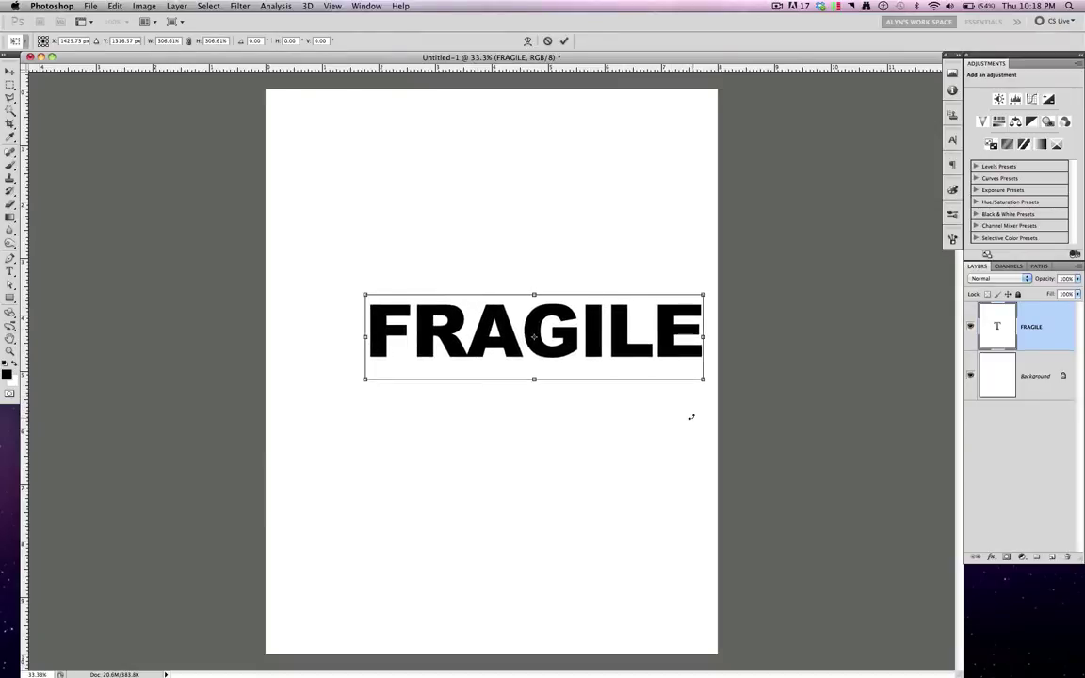
pyautogui.press('Return')
pyautogui.moveTo(637, 355); pyautogui.dragTo(595, 353)
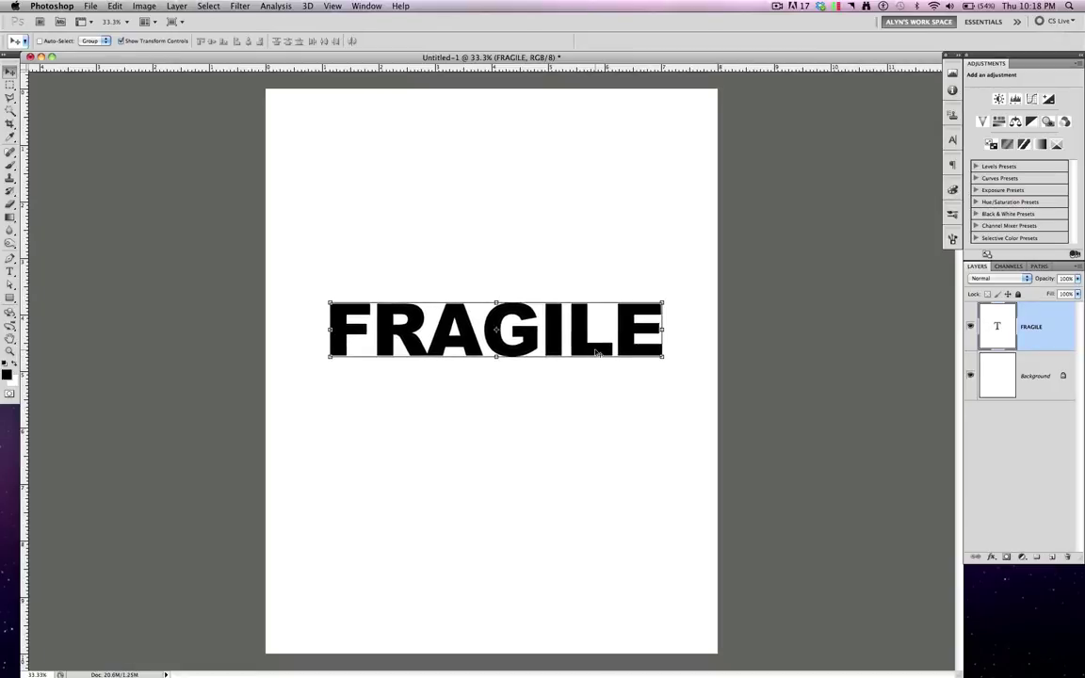
# Set the foreground colour to red e80c0c, undoing an accidental red fill of the text
pyautogui.click(10, 137)
pyautogui.click(7, 374)
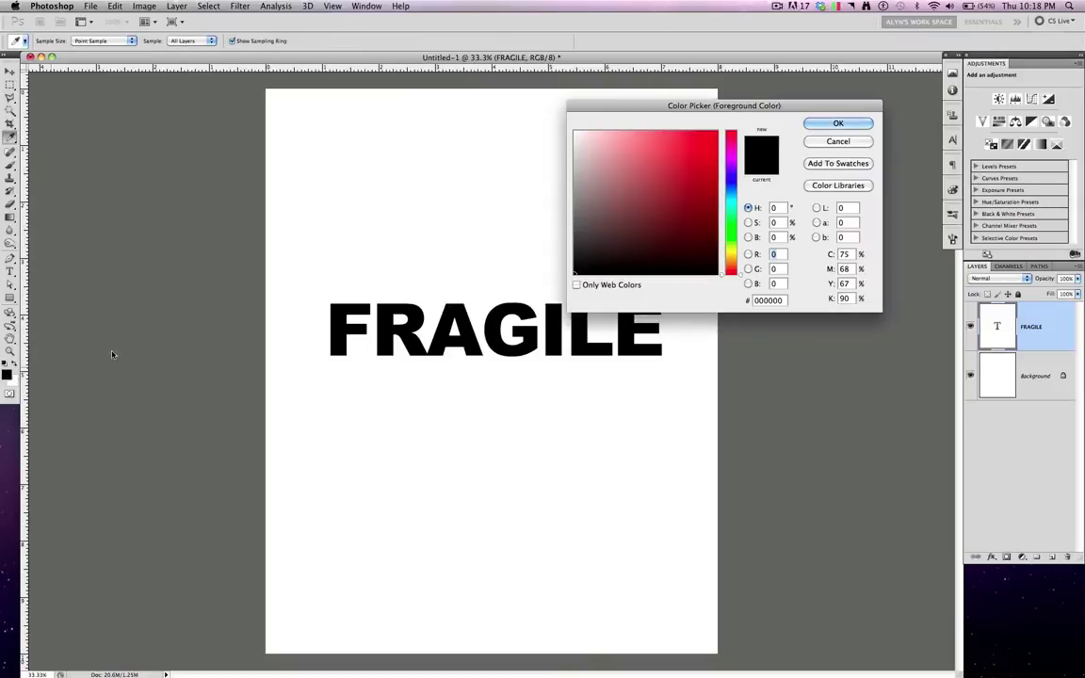
pyautogui.click(709, 144)
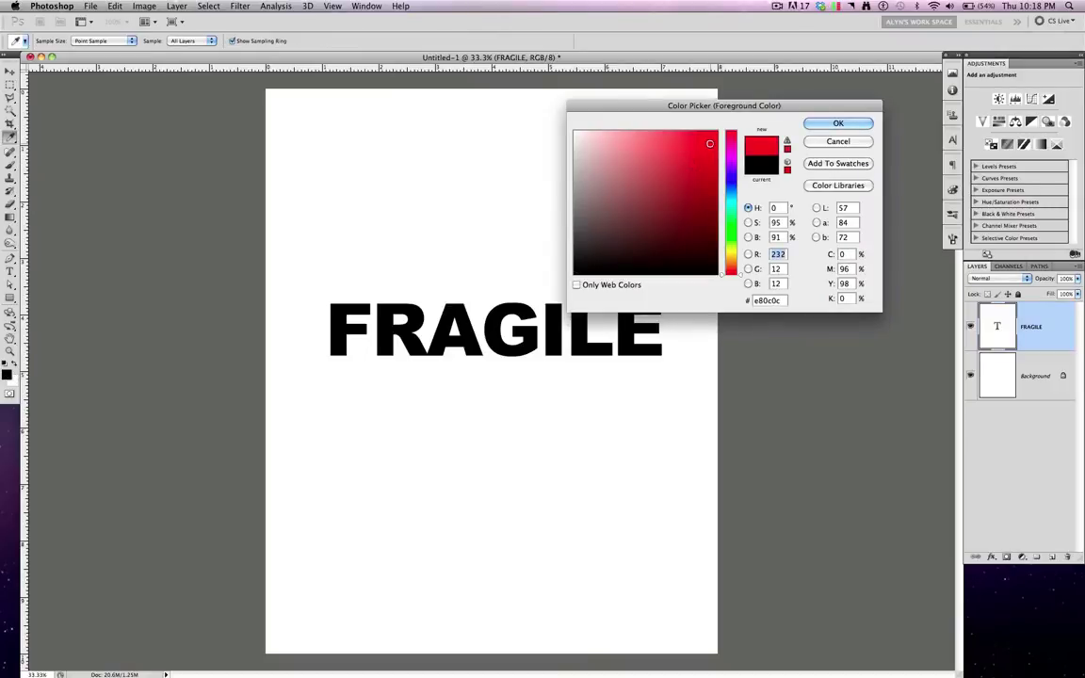
pyautogui.click(837, 123)
pyautogui.press('m')
pyautogui.hotkey('alt', 'BackSpace')
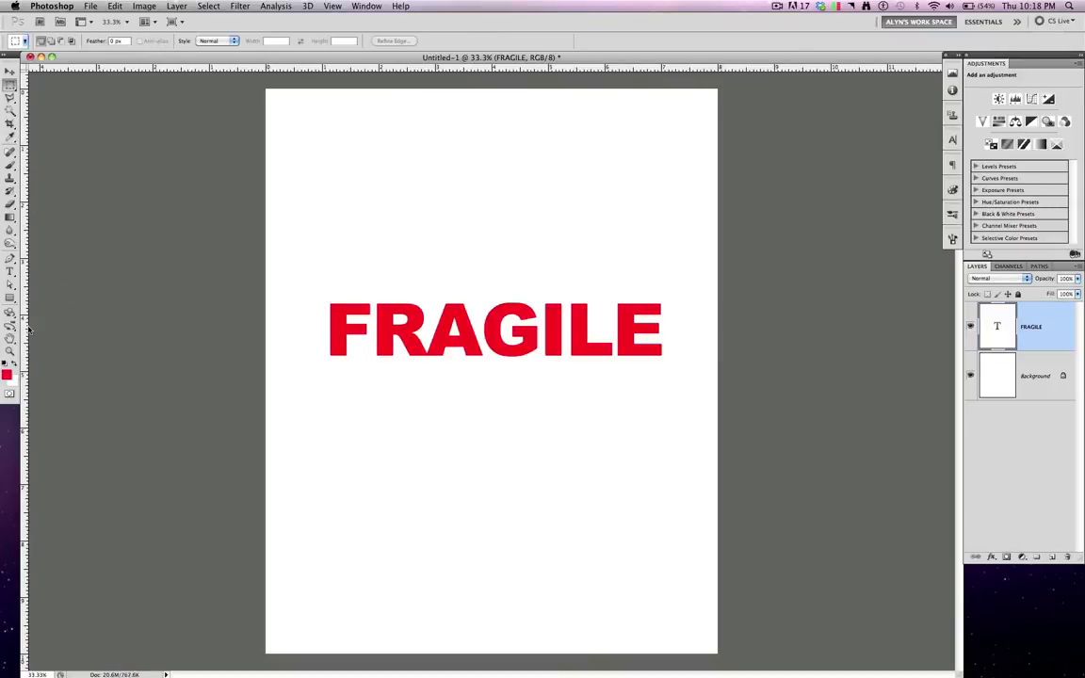
pyautogui.press('super+z')
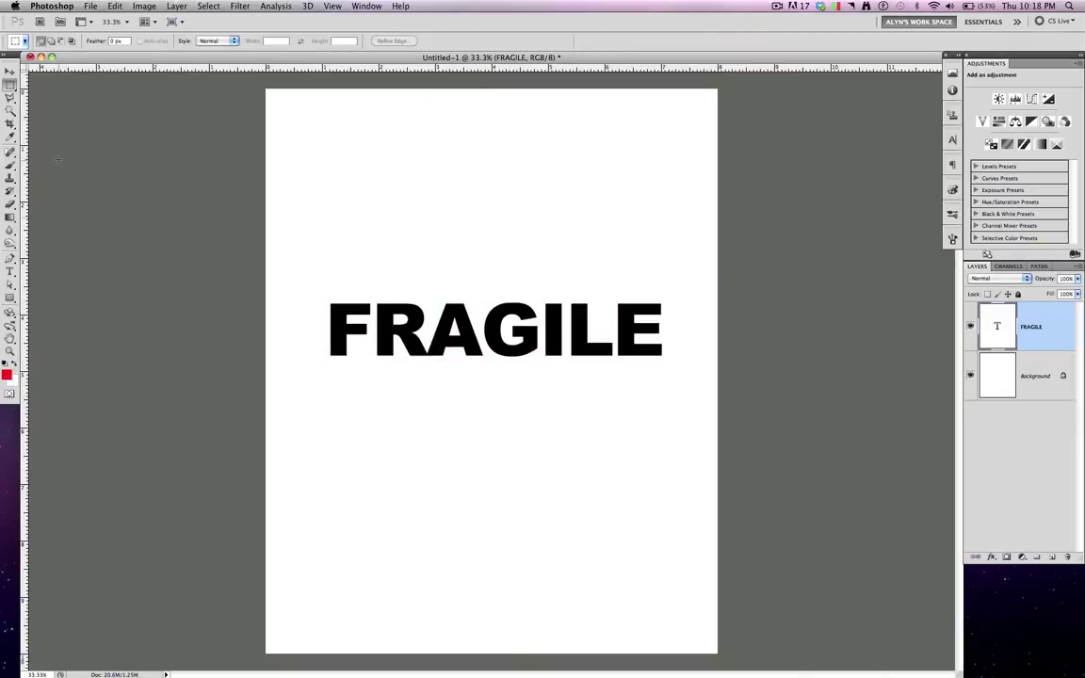
# Draw a red rectangle over FRAGILE and move its Shape 1 layer beneath the text
pyautogui.click(9, 298)
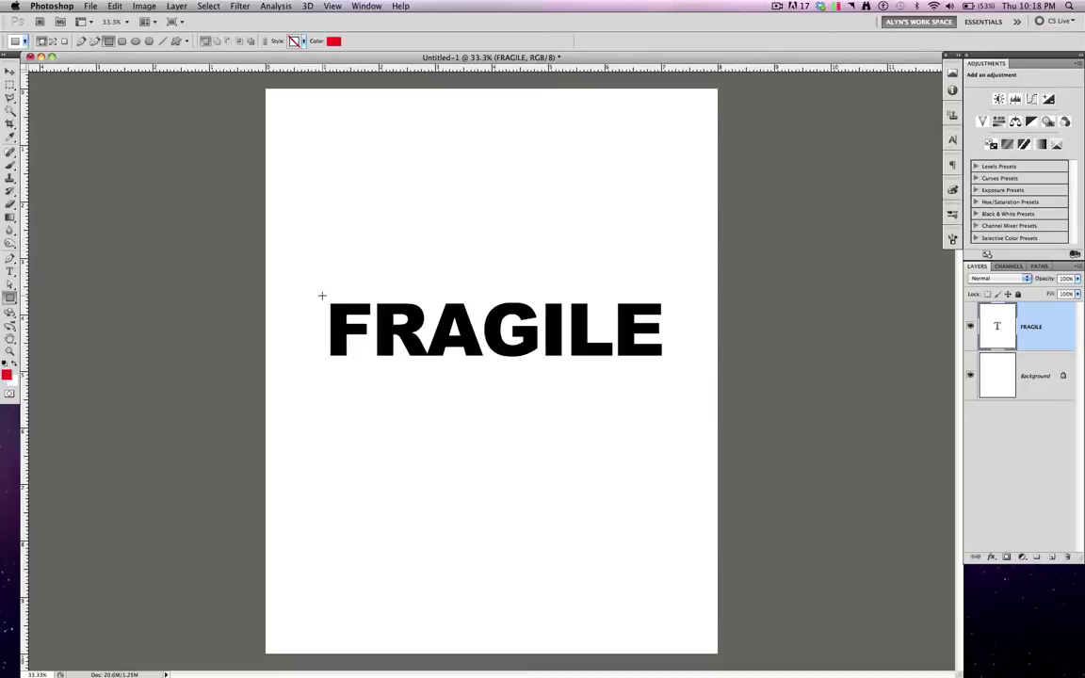
pyautogui.moveTo(321, 296); pyautogui.dragTo(672, 368)
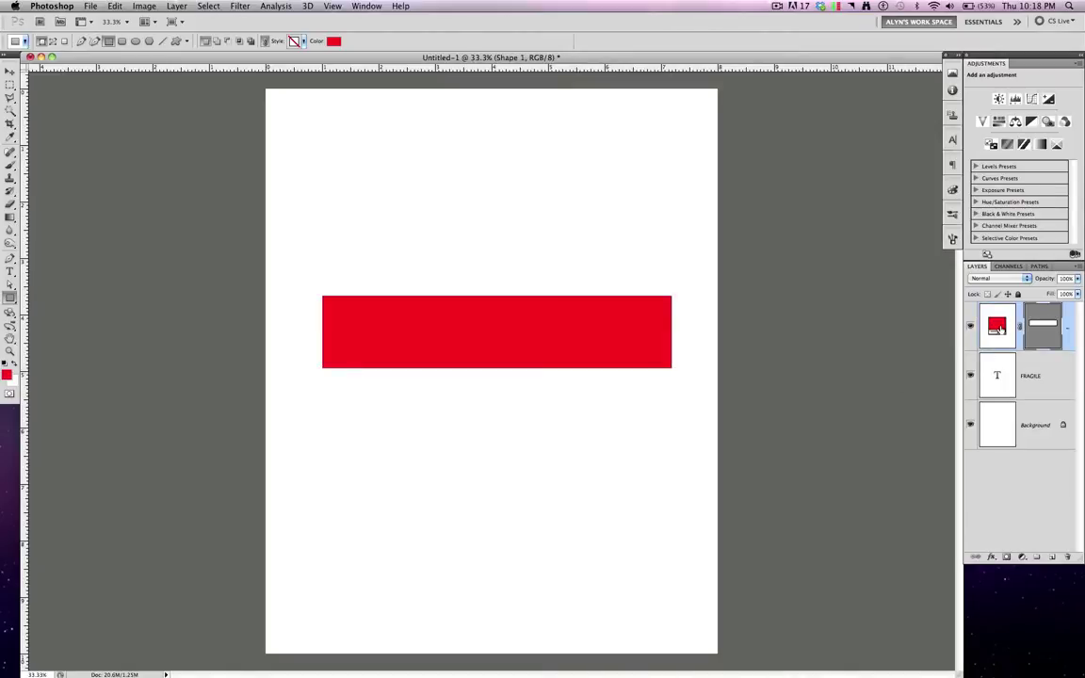
pyautogui.moveTo(997, 327); pyautogui.dragTo(1005, 388)
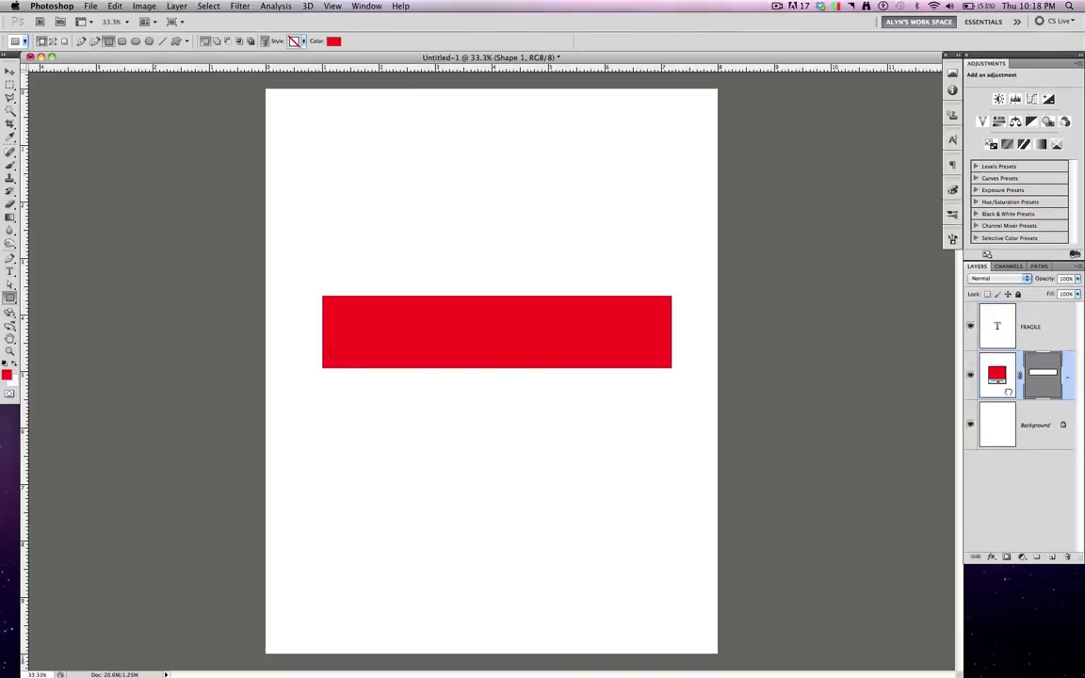
pyautogui.click(1003, 338)
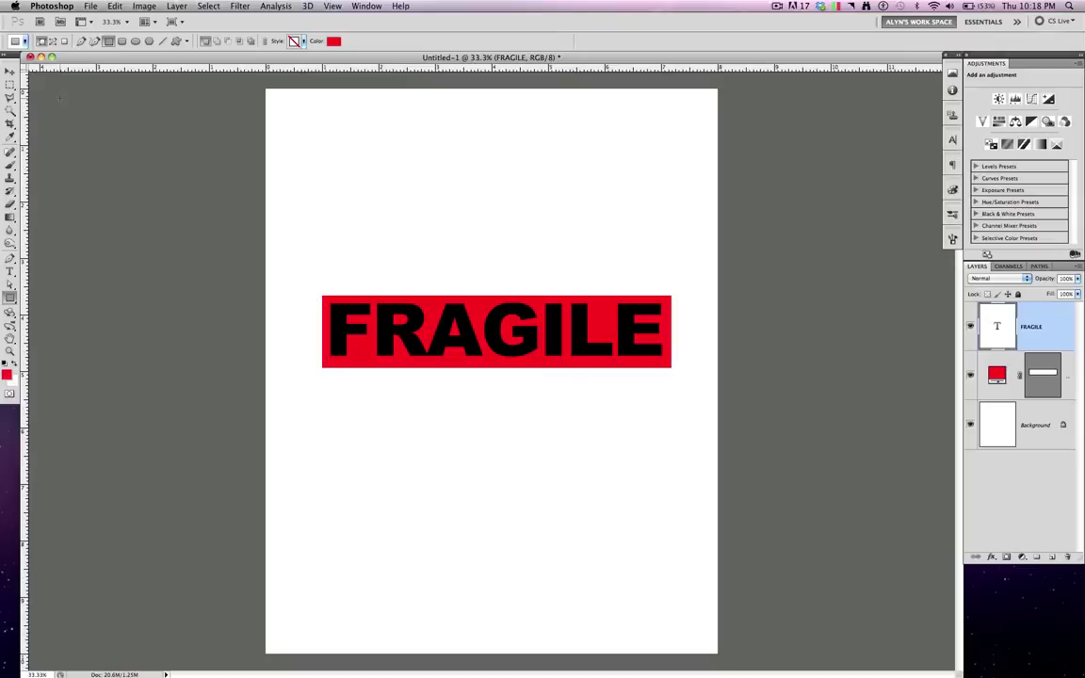
pyautogui.click(10, 71)
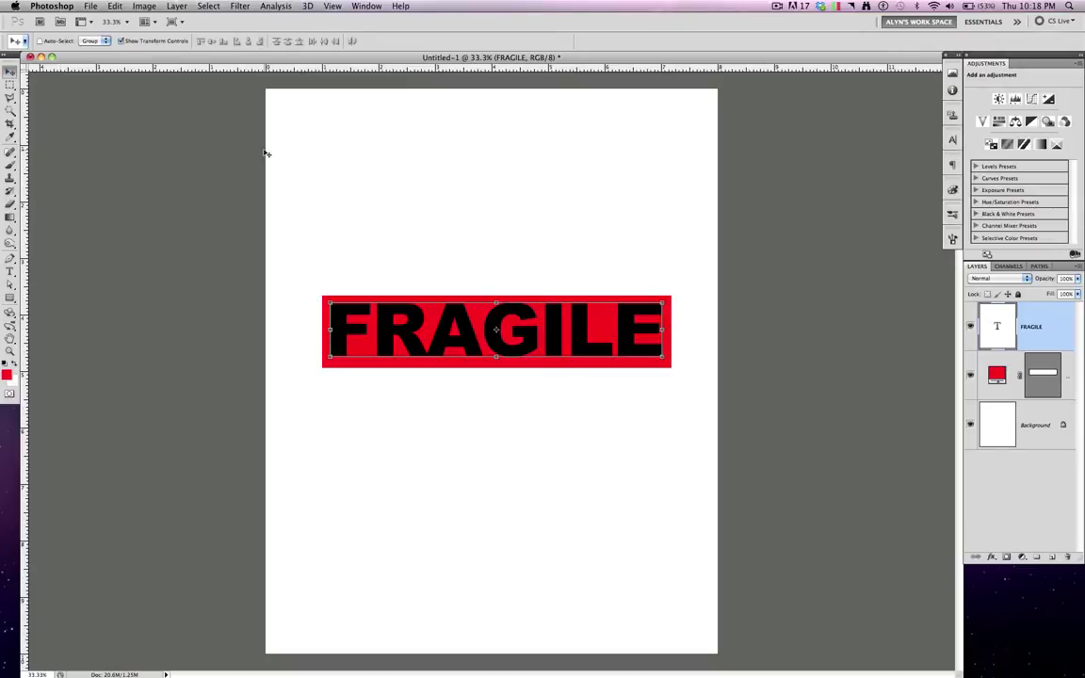
# Nudge FRAGILE down, hide its layer, and rasterize the Shape 1 rectangle into pixels
pyautogui.press('Down')
pyautogui.press('Down')
pyautogui.press('Down')
pyautogui.press('Down')
pyautogui.press('Down')
pyautogui.press('Down')
pyautogui.press('Down')
pyautogui.press('Down')
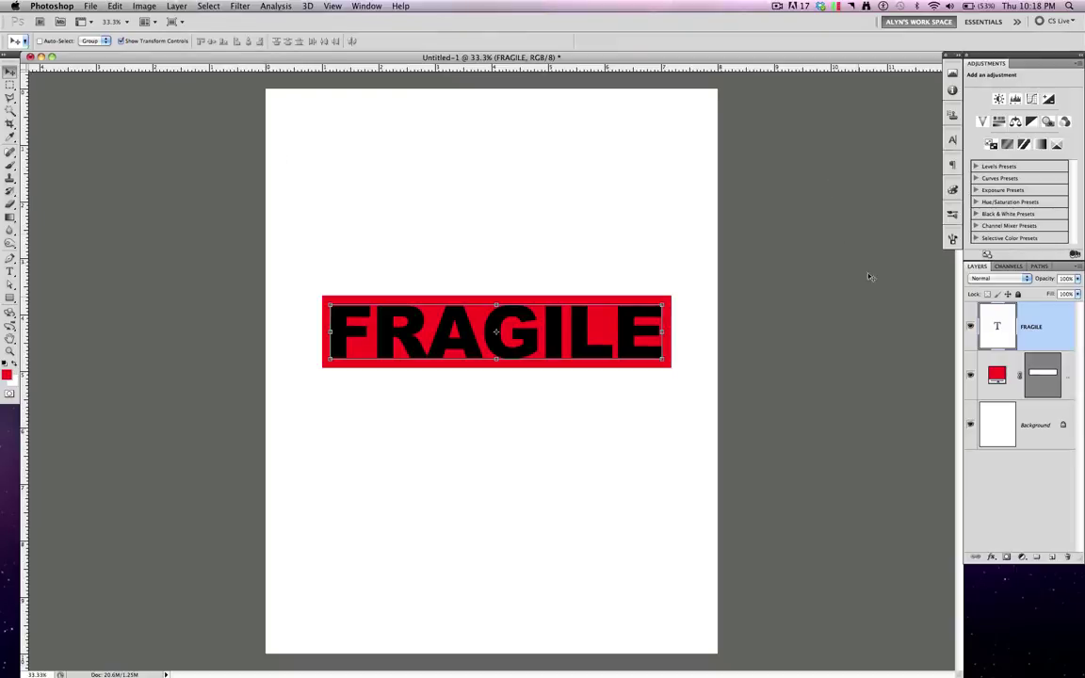
pyautogui.click(971, 326)
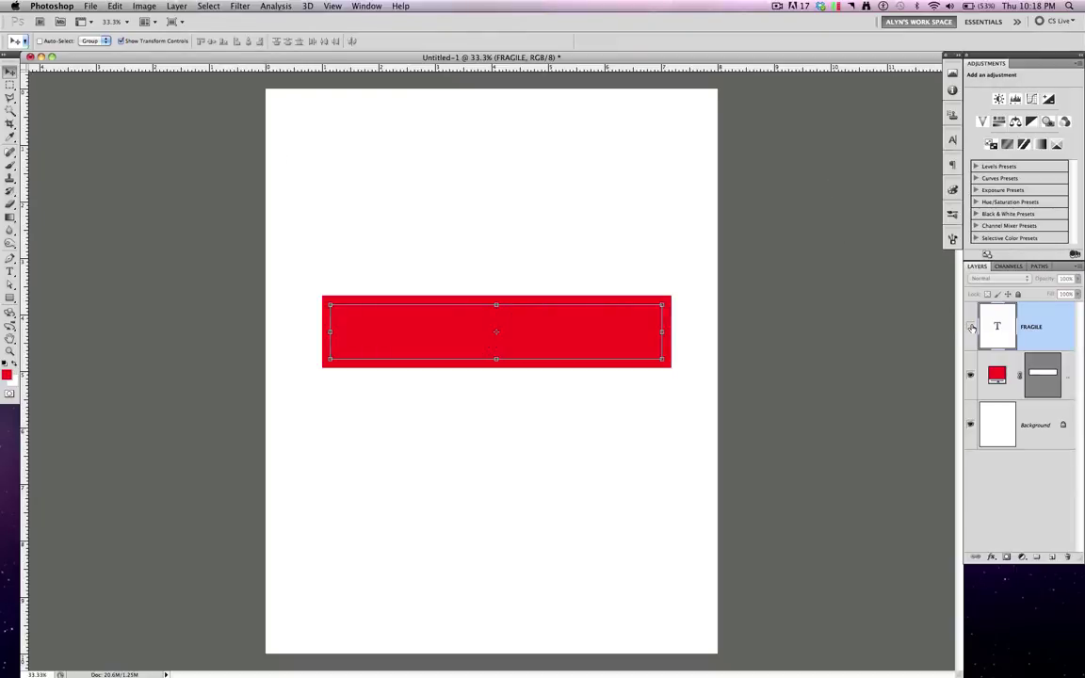
pyautogui.click(998, 376)
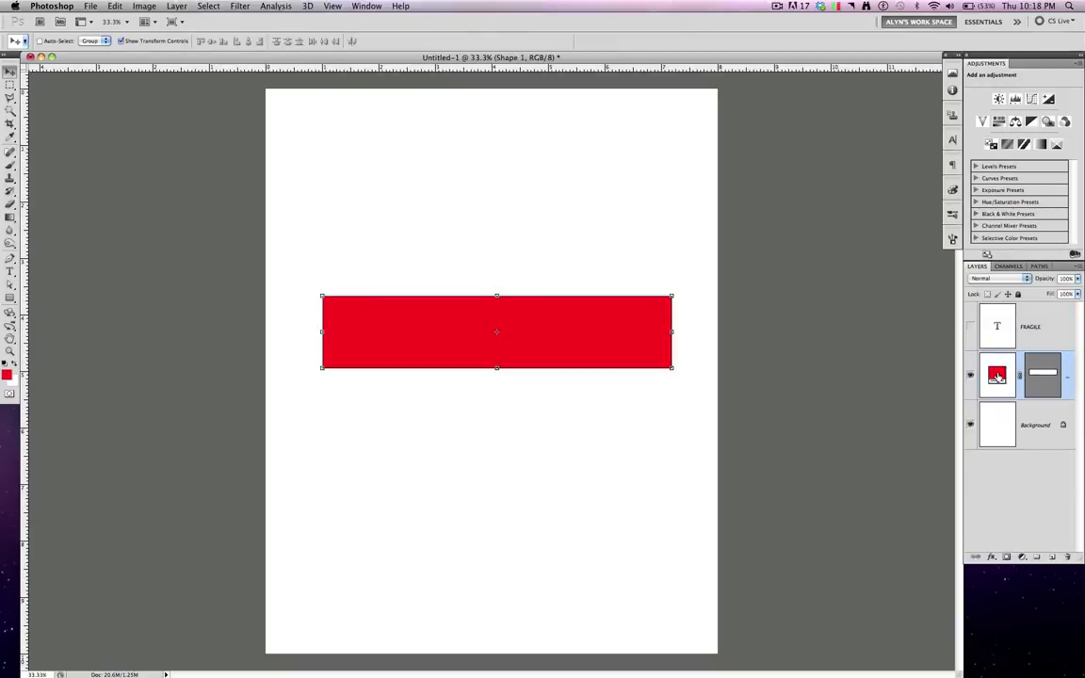
pyautogui.click(176, 7)
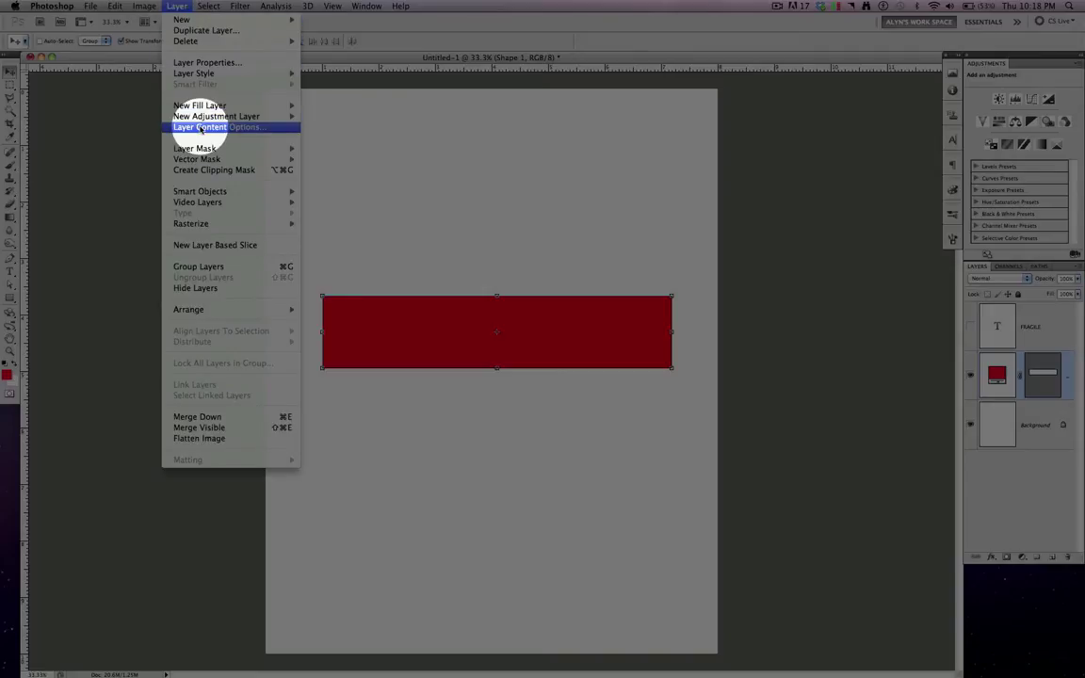
pyautogui.moveTo(225, 223)
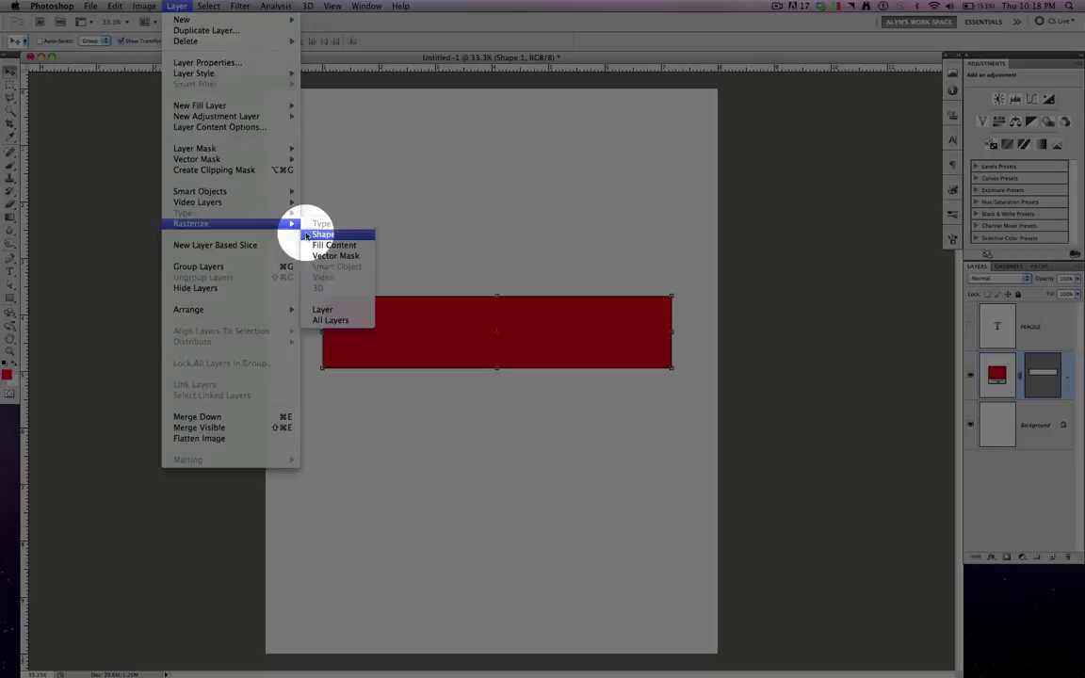
pyautogui.click(310, 232)
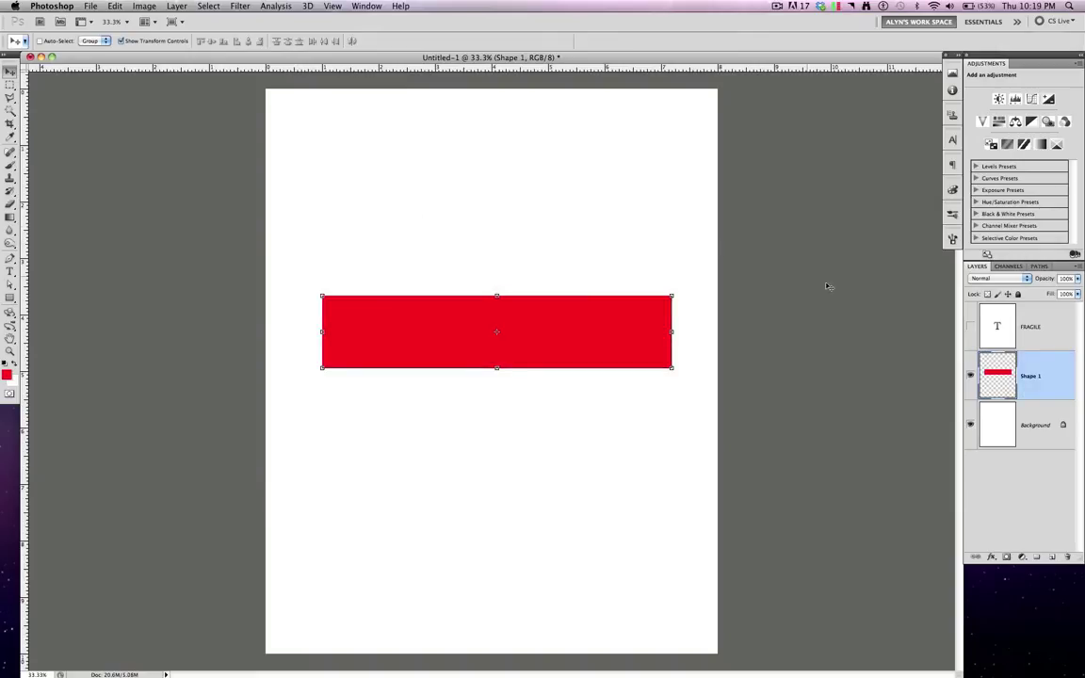
# Load the red rectangle as a selection and contract it by 20 pixels
pyautogui.keyDown('super'); pyautogui.click(999, 376); pyautogui.keyUp('super')
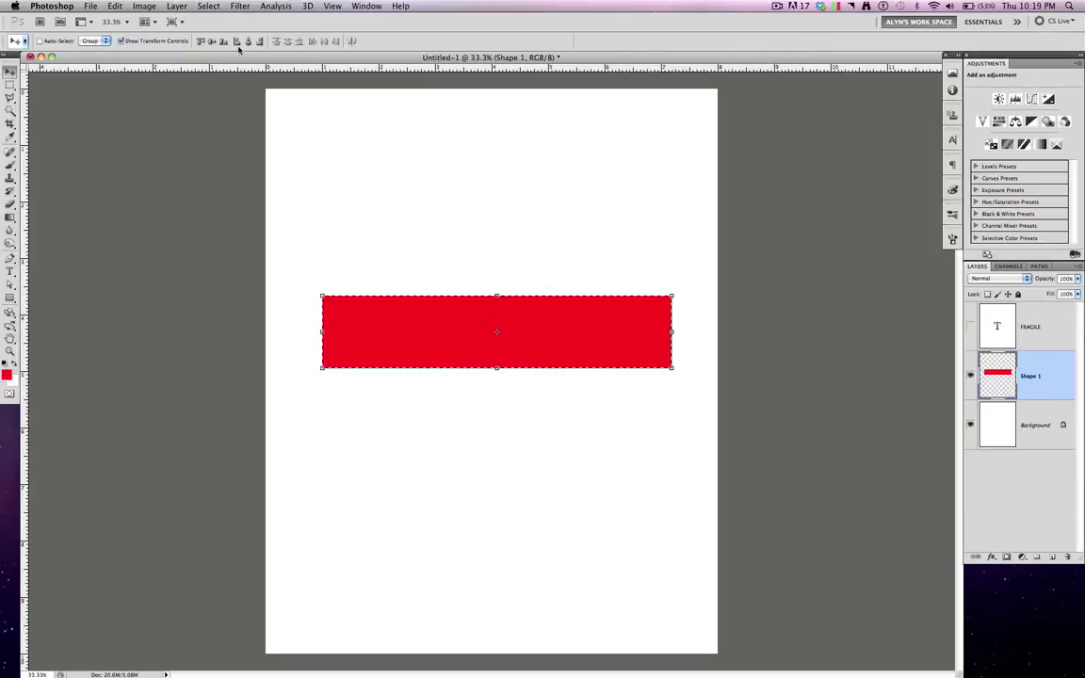
pyautogui.click(209, 5)
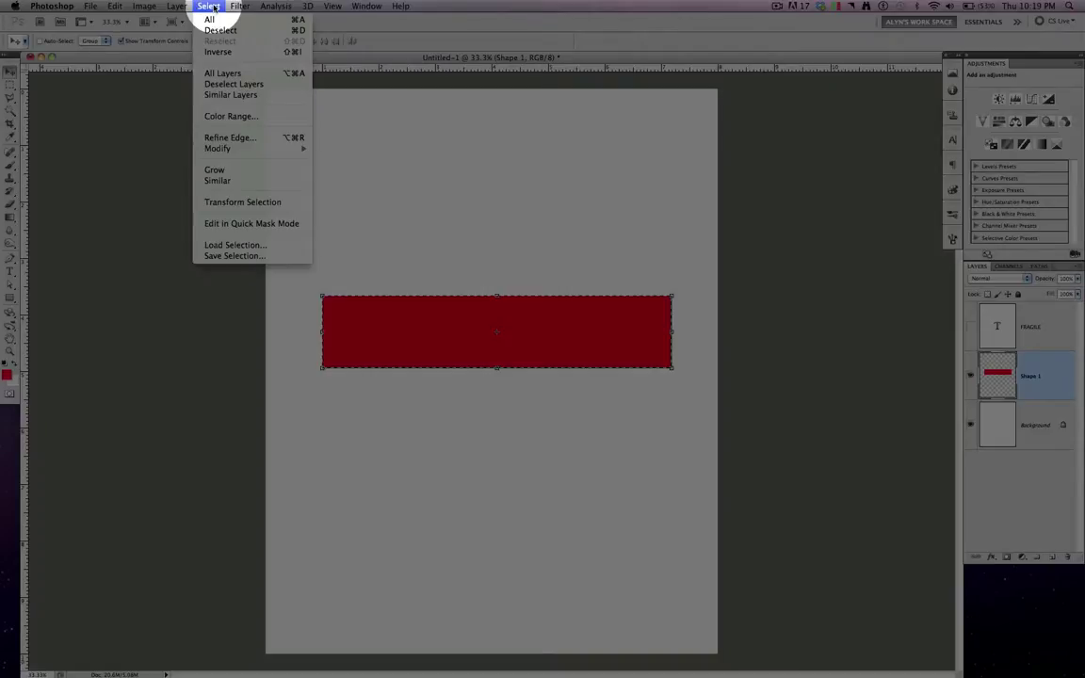
pyautogui.moveTo(250, 149)
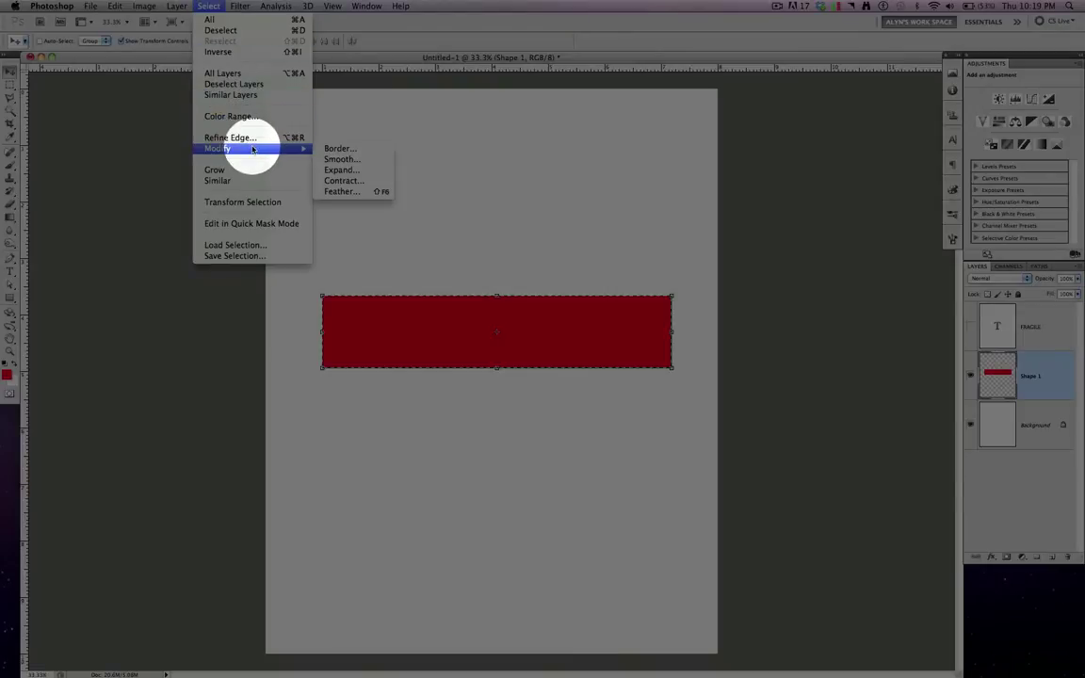
pyautogui.click(366, 181)
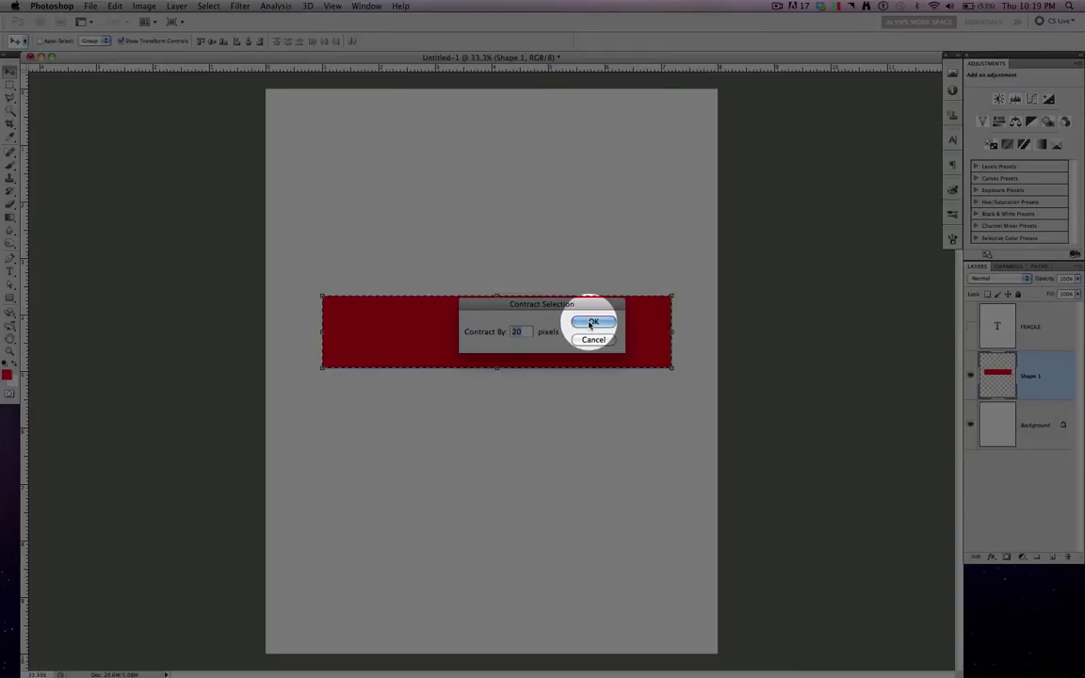
pyautogui.click(591, 323)
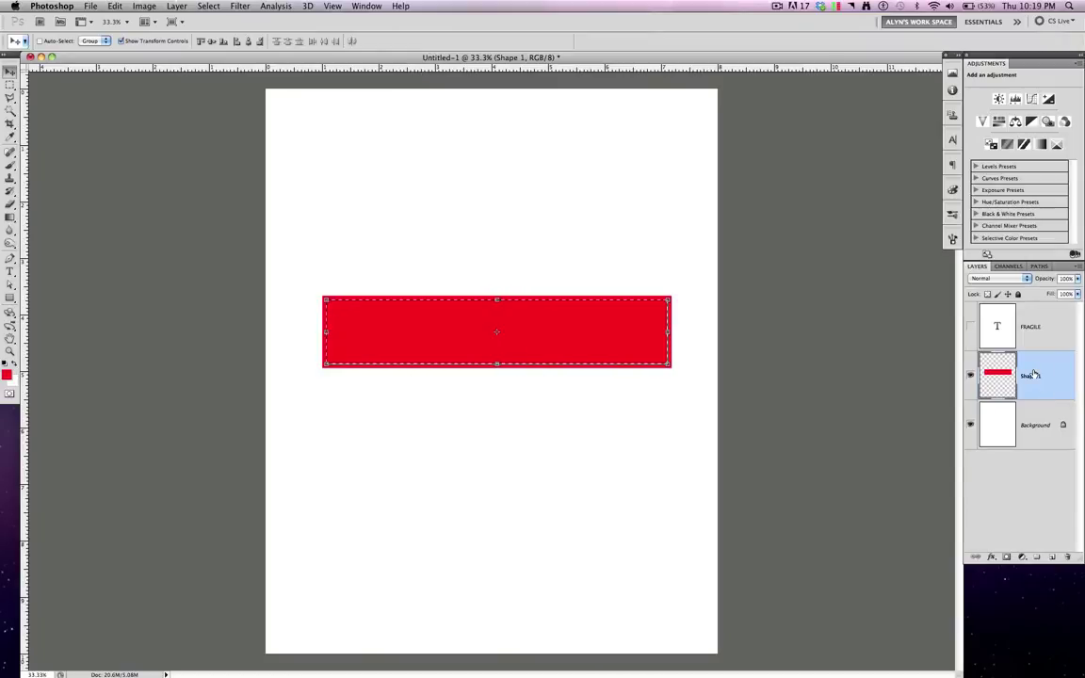
# Delete the interior to leave a thin red frame, deselect, and show FRAGILE again
pyautogui.press('Delete')
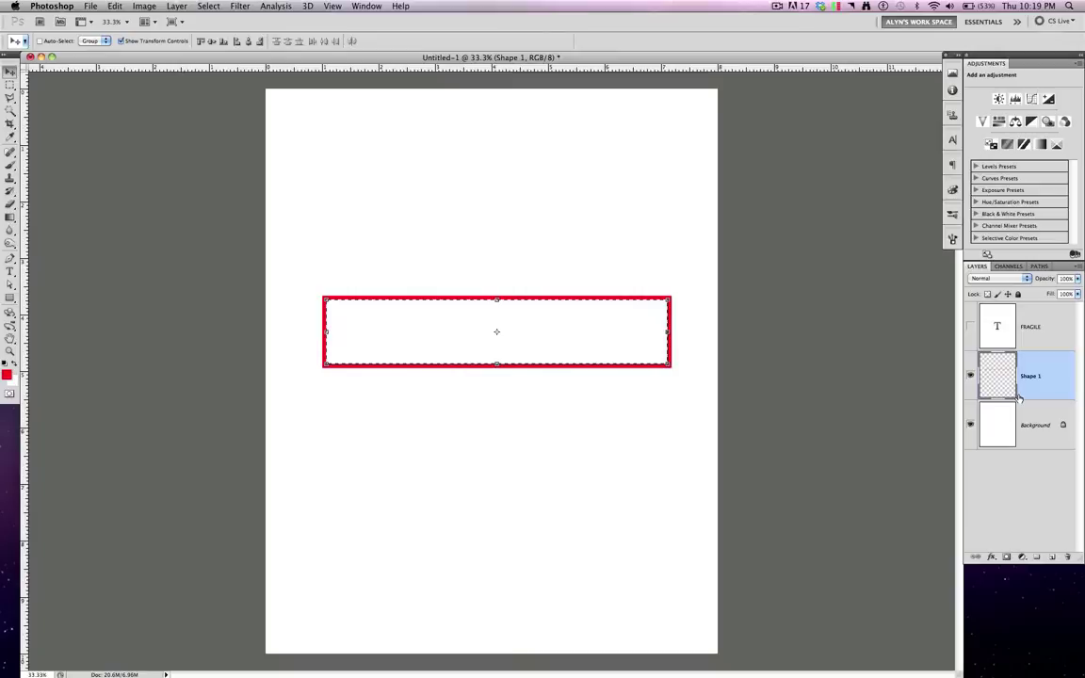
pyautogui.press('cmd+d')
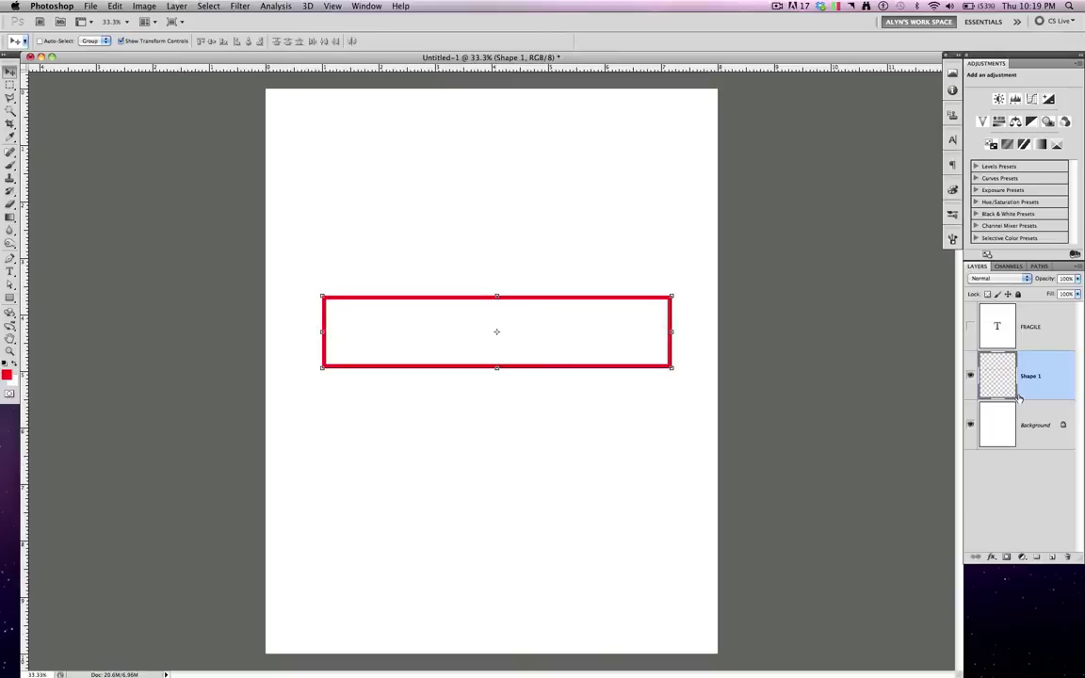
pyautogui.click(971, 327)
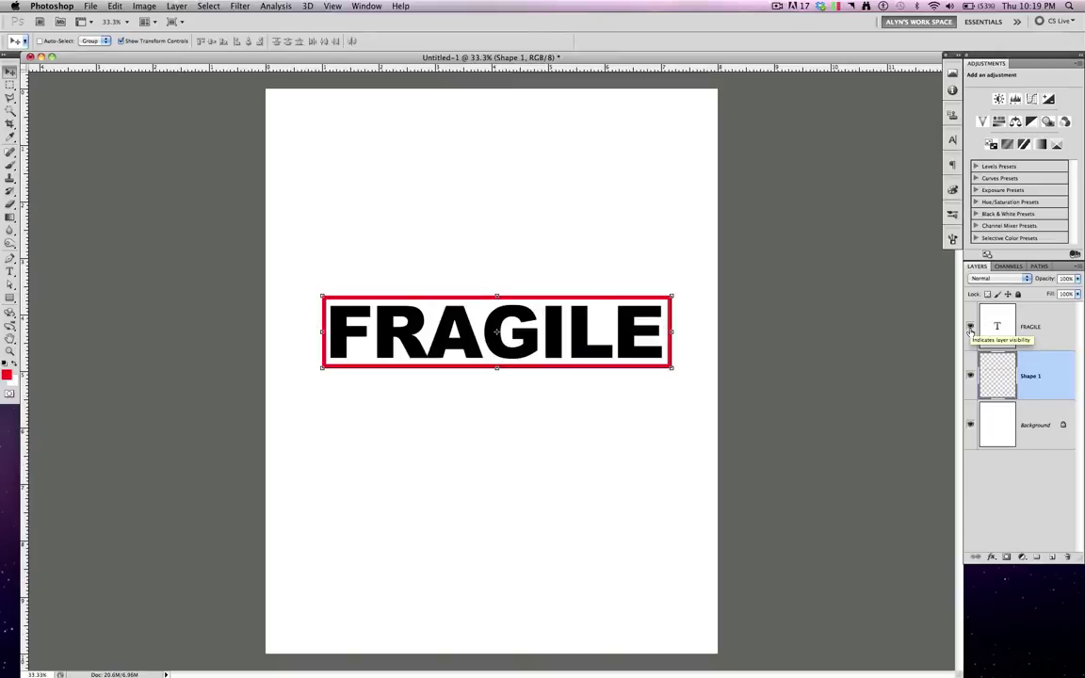
# Merge FRAGILE with Shape 1, load the merged layer's outline as a selection, then hide it
pyautogui.keyDown('shift'); pyautogui.click(1015, 335); pyautogui.keyUp('shift')
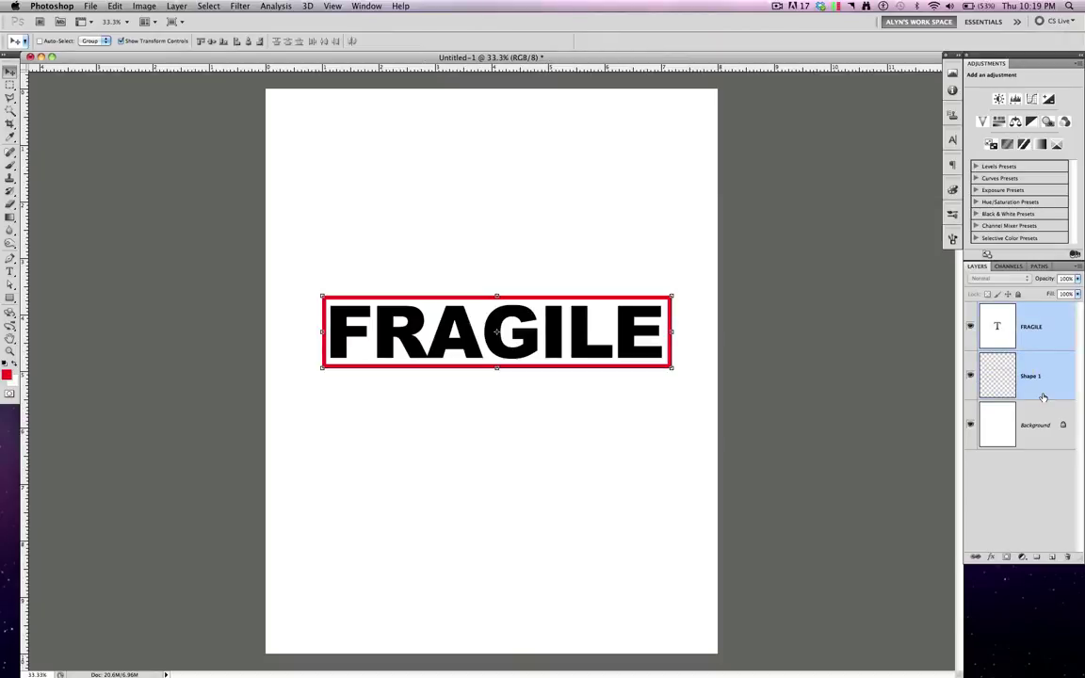
pyautogui.press('super+e')
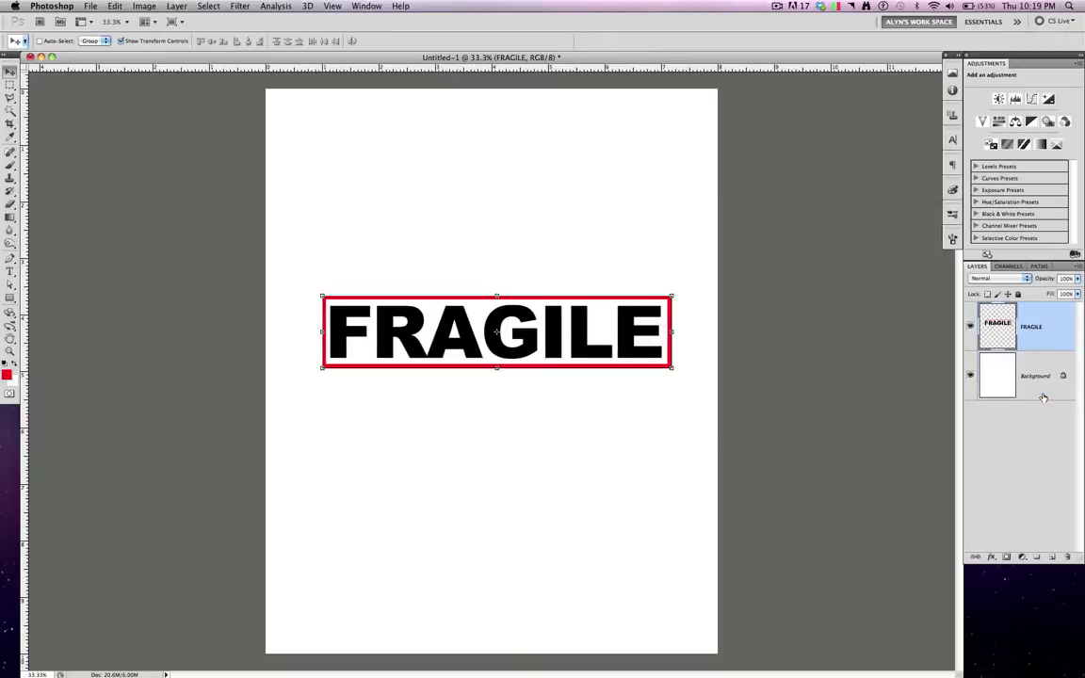
pyautogui.keyDown('super'); pyautogui.click(998, 336); pyautogui.keyUp('super')
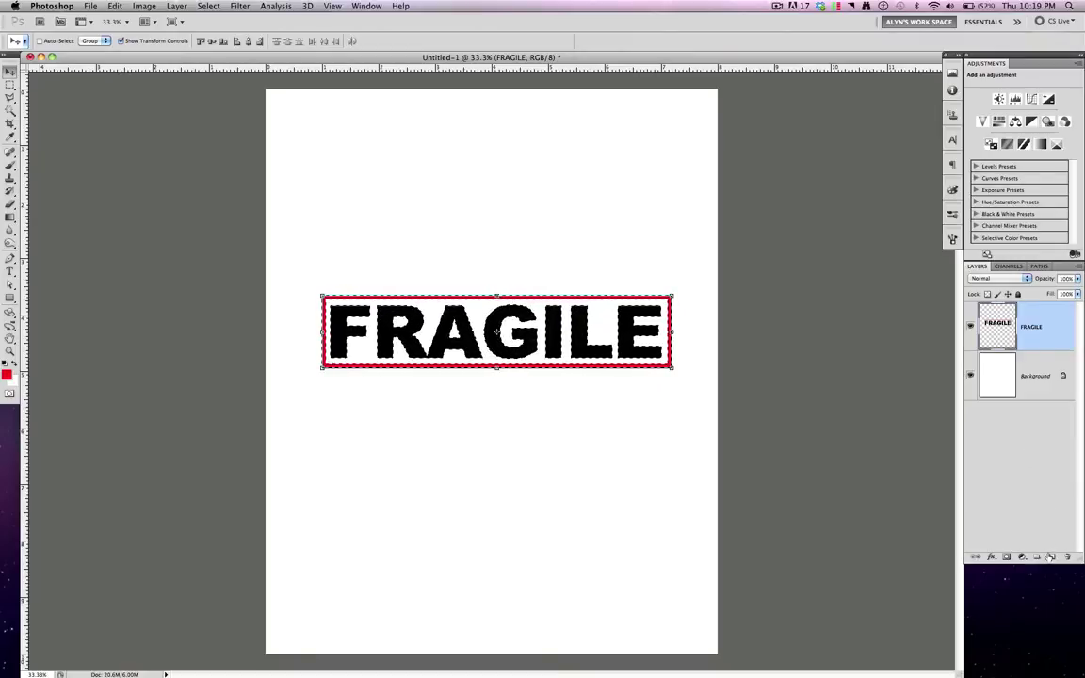
pyautogui.click(970, 326)
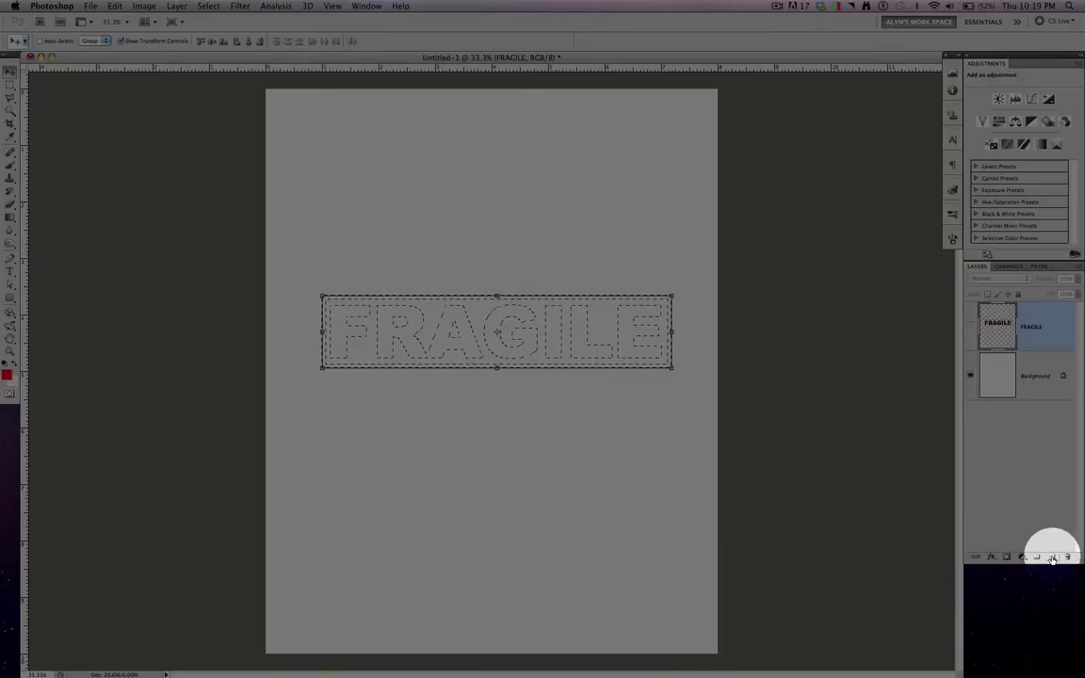
# Add empty Layer 1, reset to a black foreground, and set up a Brush with 490% scattering
pyautogui.click(1053, 557)
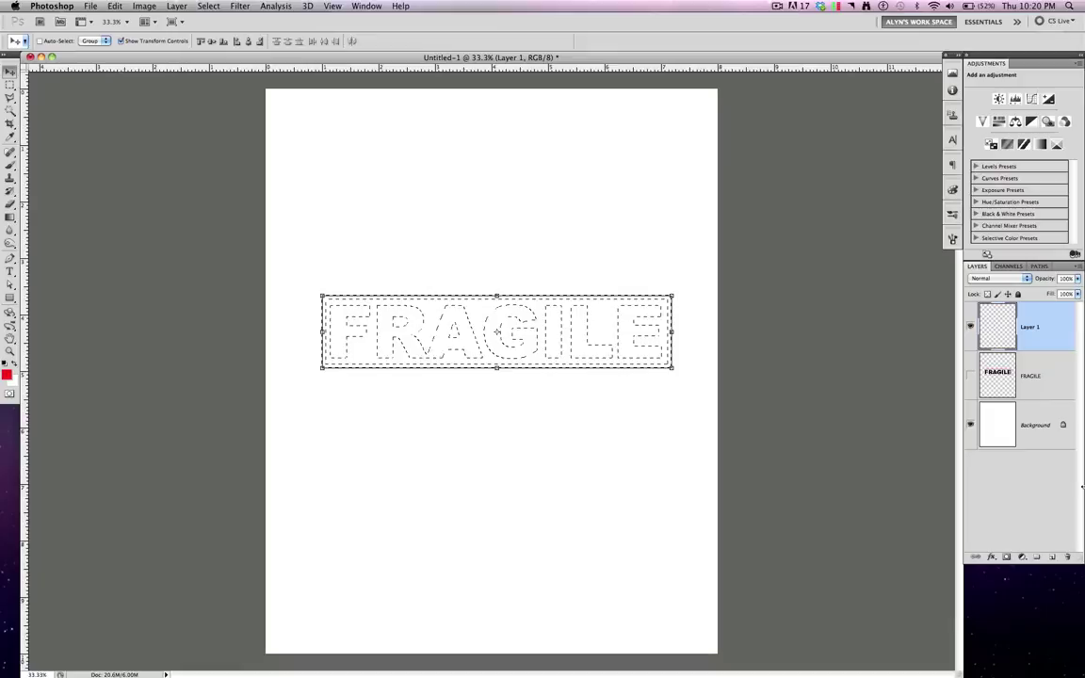
pyautogui.click(5, 365)
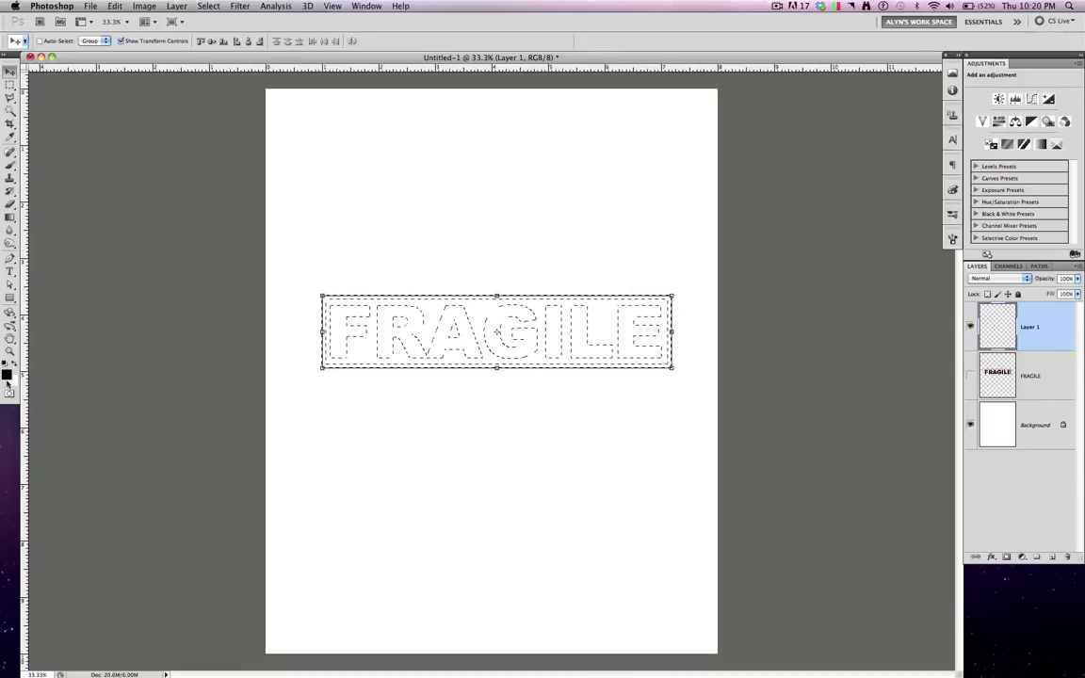
pyautogui.click(952, 190)
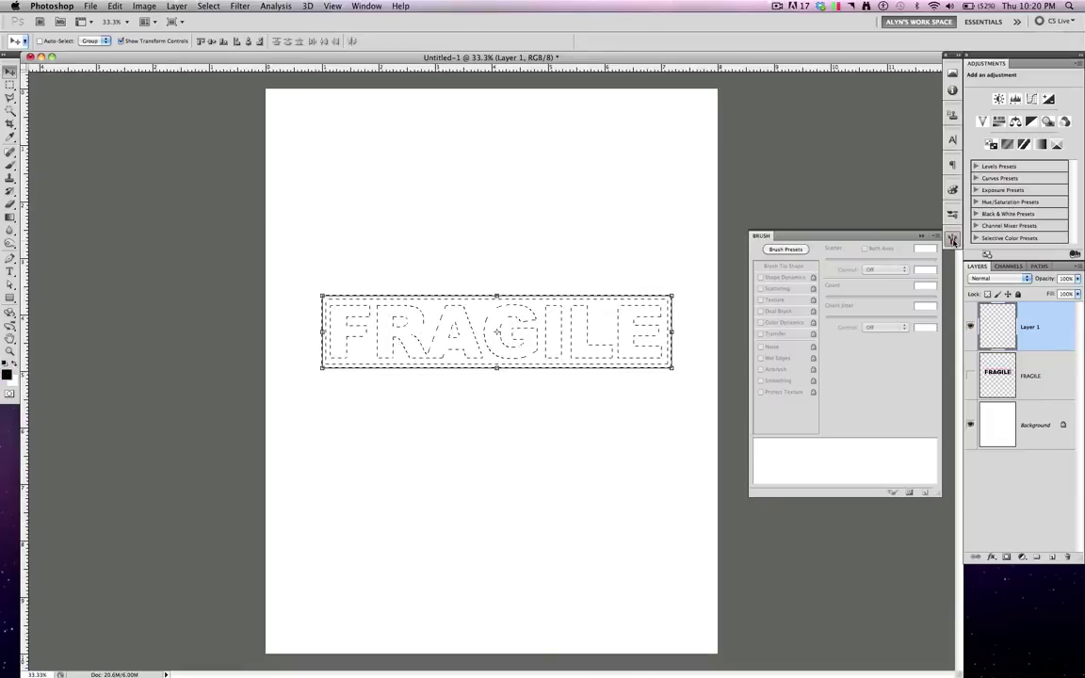
pyautogui.click(952, 214)
pyautogui.click(953, 239)
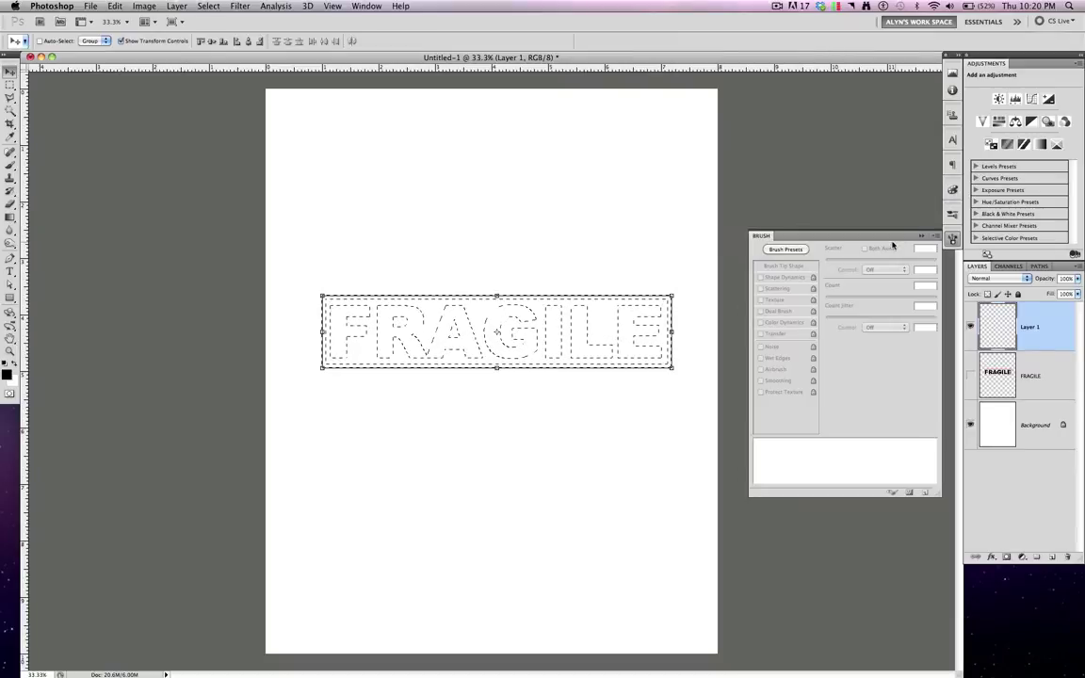
pyautogui.click(11, 164)
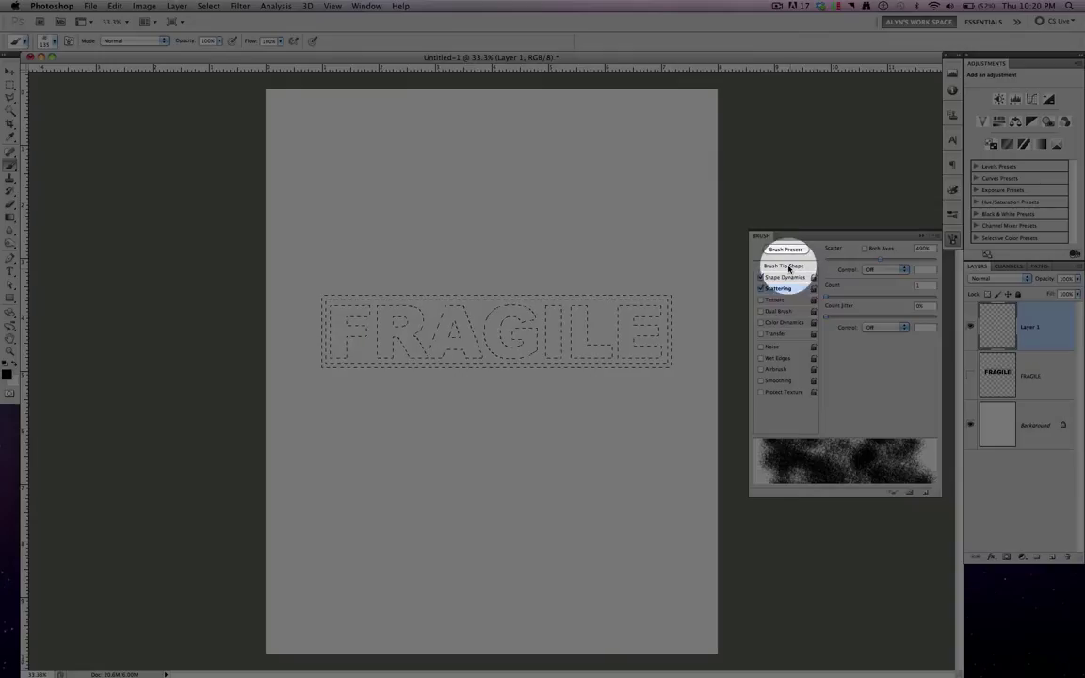
pyautogui.click(783, 266)
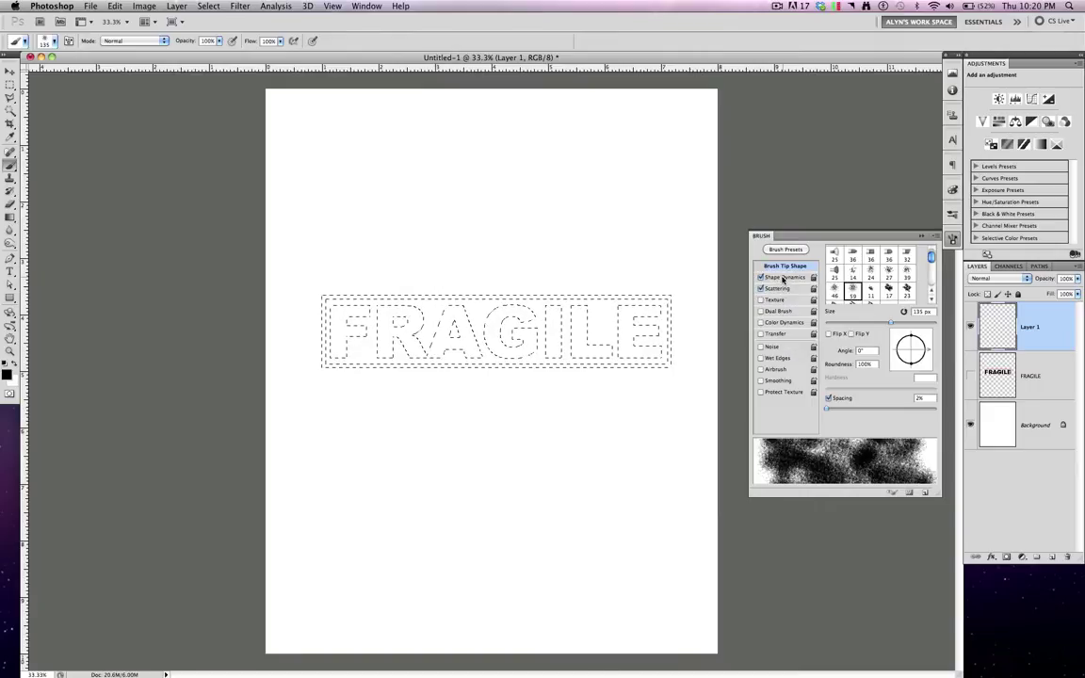
pyautogui.click(785, 277)
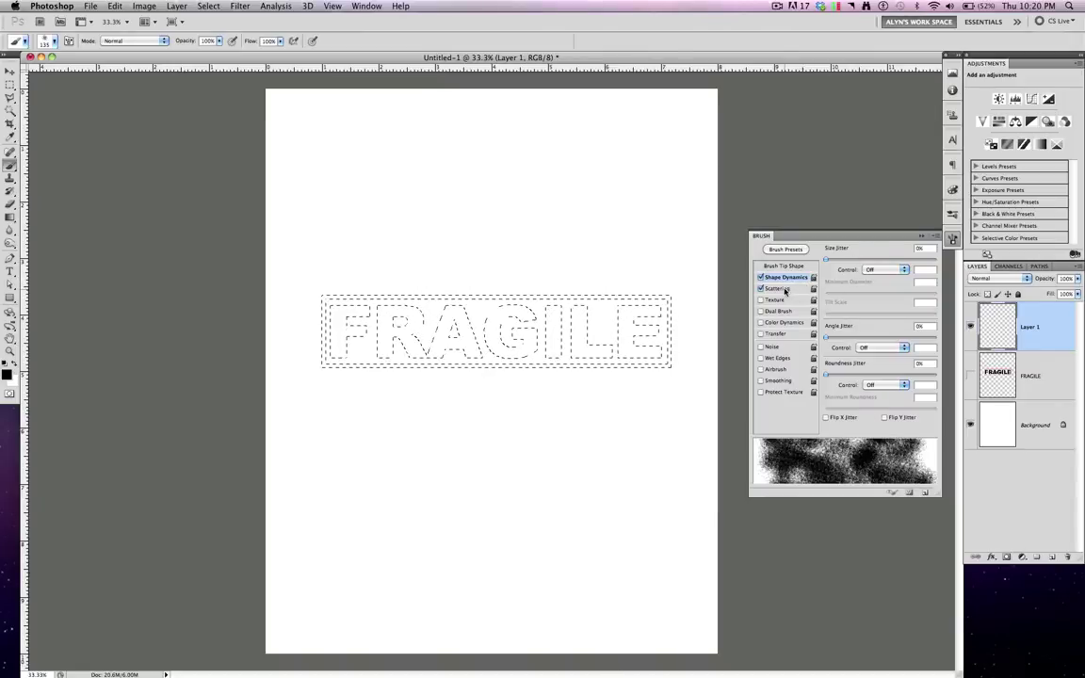
pyautogui.click(786, 289)
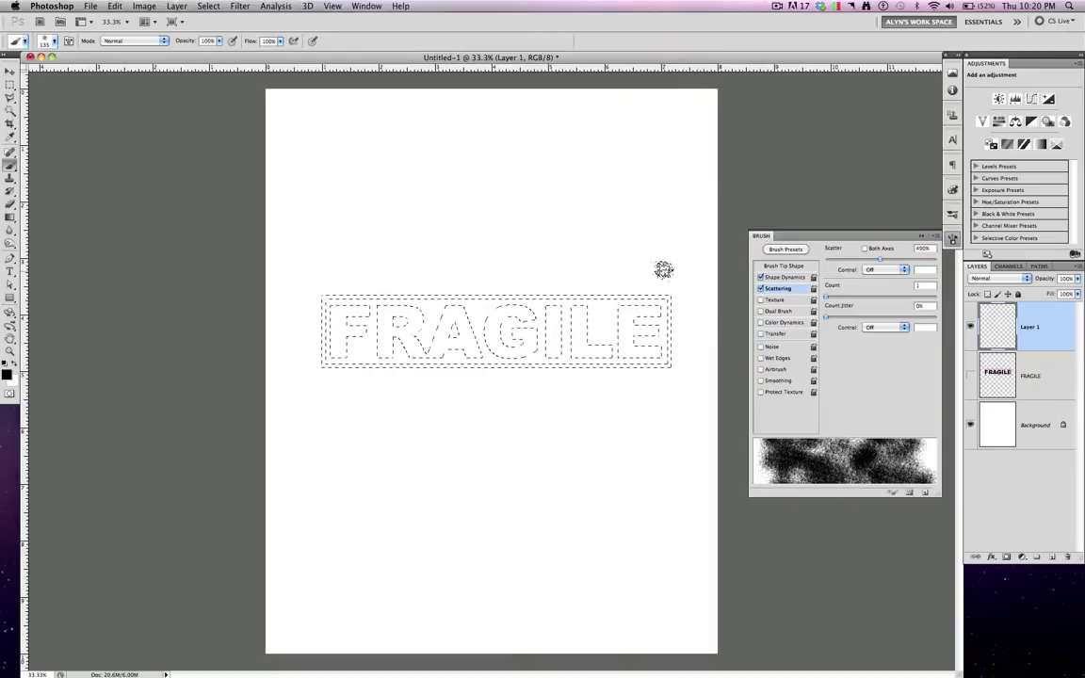
# Paint scattered black into the FRAGILE letters and frame, shrinking the brush to about 86 px for touch-ups
pyautogui.moveTo(594, 259)
pyautogui.mouseDown()
pyautogui.moveTo(554, 262)
pyautogui.moveTo(494, 241)
pyautogui.moveTo(483, 222)
pyautogui.moveTo(411, 243)
pyautogui.moveTo(362, 239)
pyautogui.moveTo(476, 243)
pyautogui.moveTo(372, 228)
pyautogui.moveTo(294, 263)
pyautogui.mouseUp()
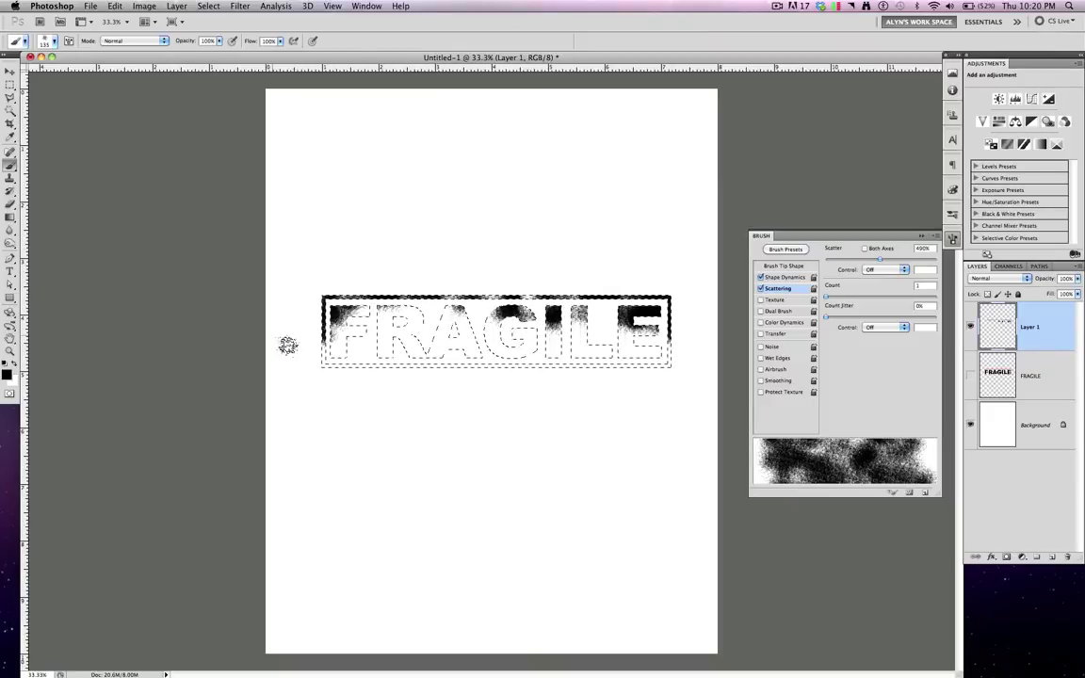
pyautogui.moveTo(288, 346)
pyautogui.mouseDown()
pyautogui.moveTo(305, 403)
pyautogui.moveTo(355, 407)
pyautogui.moveTo(400, 393)
pyautogui.moveTo(429, 425)
pyautogui.moveTo(503, 408)
pyautogui.moveTo(571, 412)
pyautogui.moveTo(542, 420)
pyautogui.moveTo(501, 406)
pyautogui.moveTo(527, 422)
pyautogui.moveTo(587, 363)
pyautogui.moveTo(617, 359)
pyautogui.mouseUp()
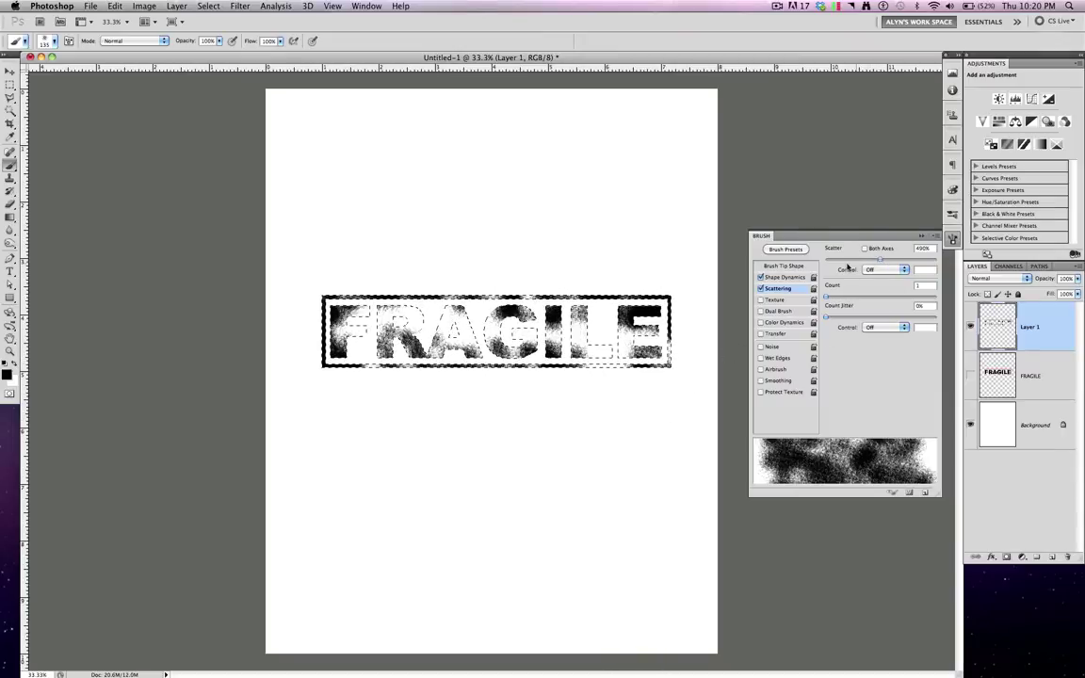
pyautogui.click(790, 267)
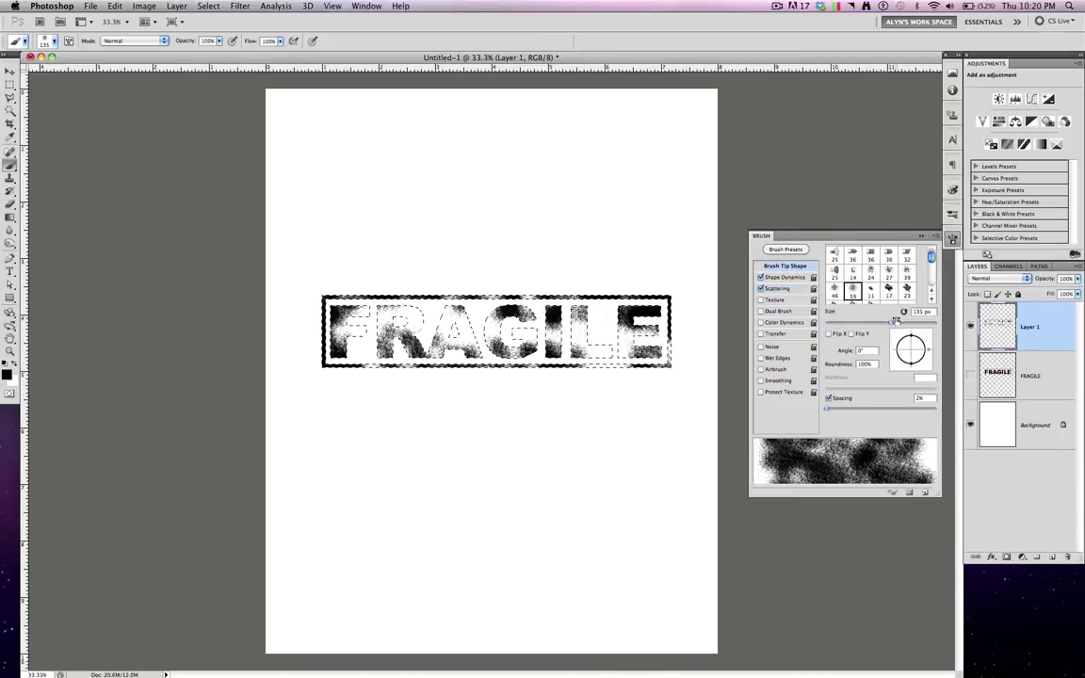
pyautogui.moveTo(895, 321); pyautogui.dragTo(860, 322)
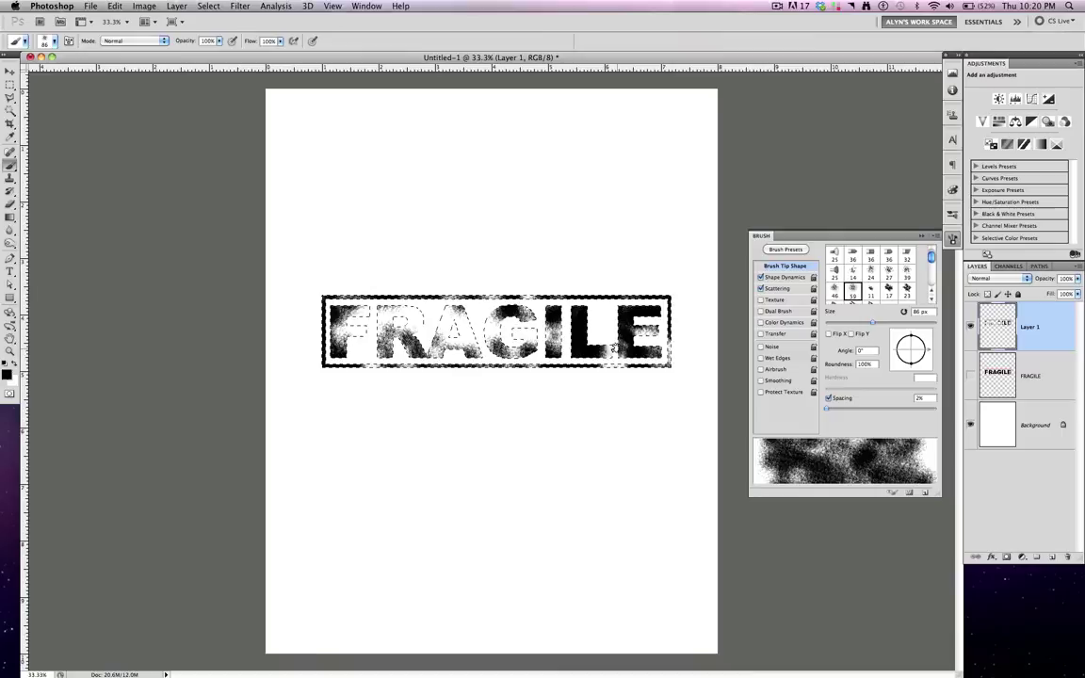
pyautogui.moveTo(497, 331); pyautogui.dragTo(493, 347)
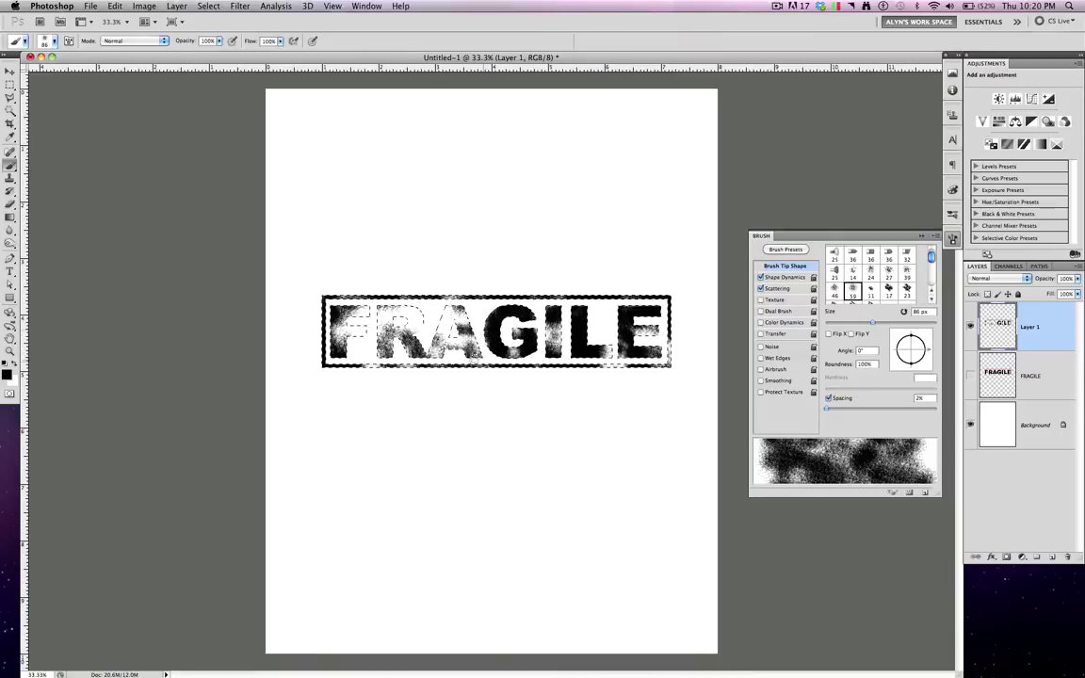
pyautogui.moveTo(356, 326); pyautogui.dragTo(347, 330)
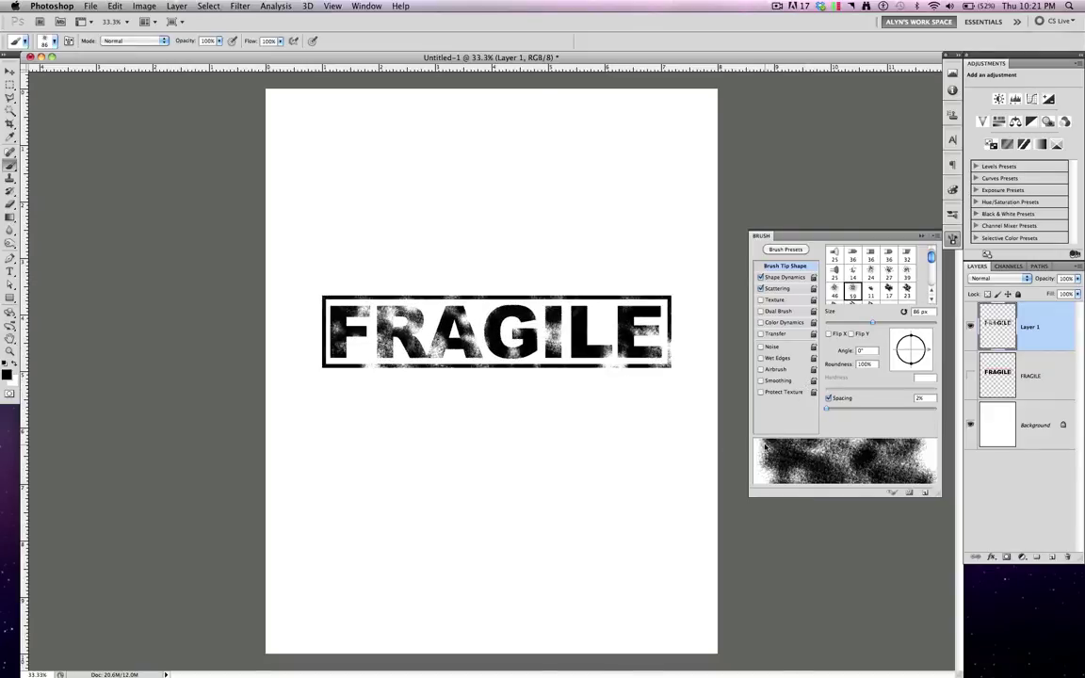
pyautogui.click(920, 236)
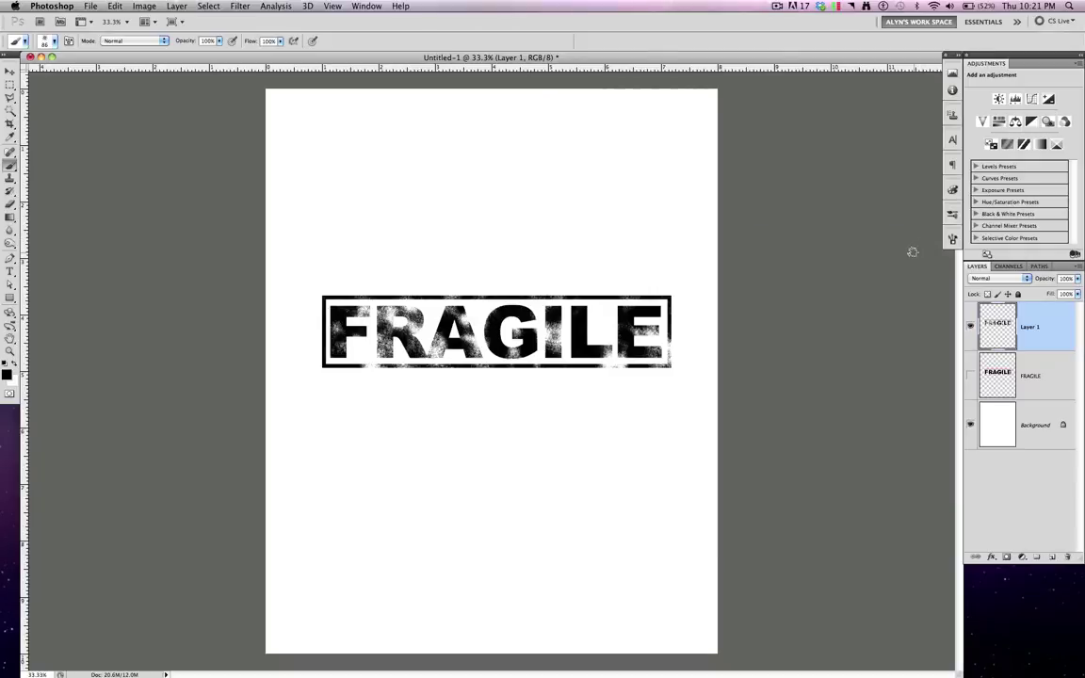
pyautogui.click(12, 85)
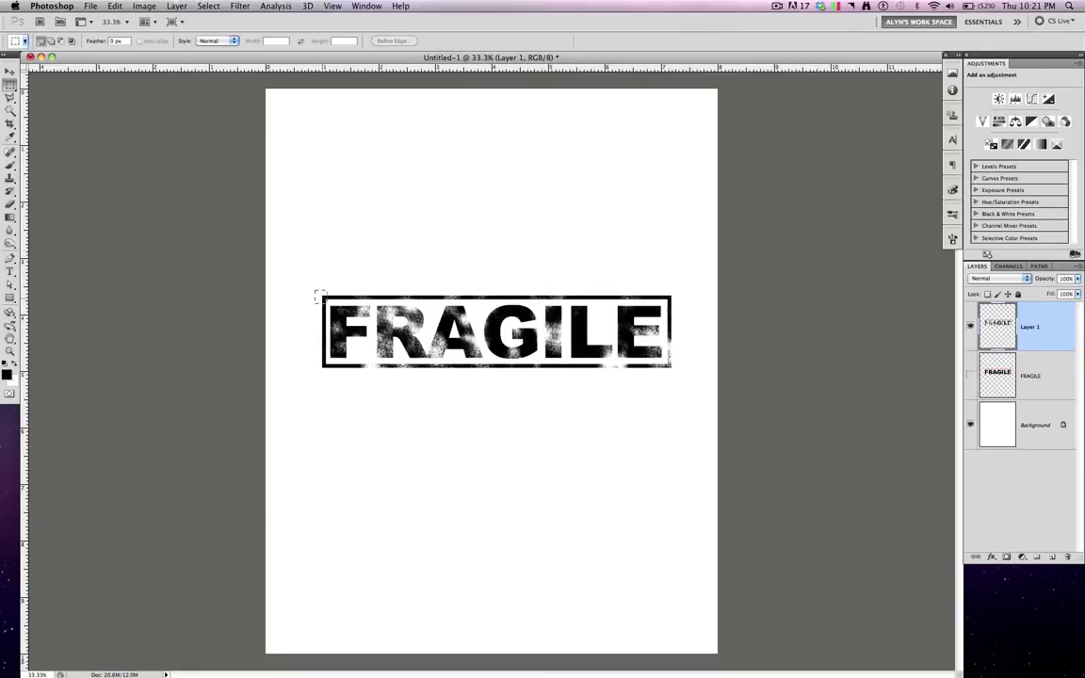
# Select a rectangle around the whole FRAGILE box, crop the image to it, and deselect
pyautogui.moveTo(319, 295); pyautogui.dragTo(595, 388)
pyautogui.click(429, 395)
pyautogui.moveTo(337, 315); pyautogui.dragTo(675, 374)
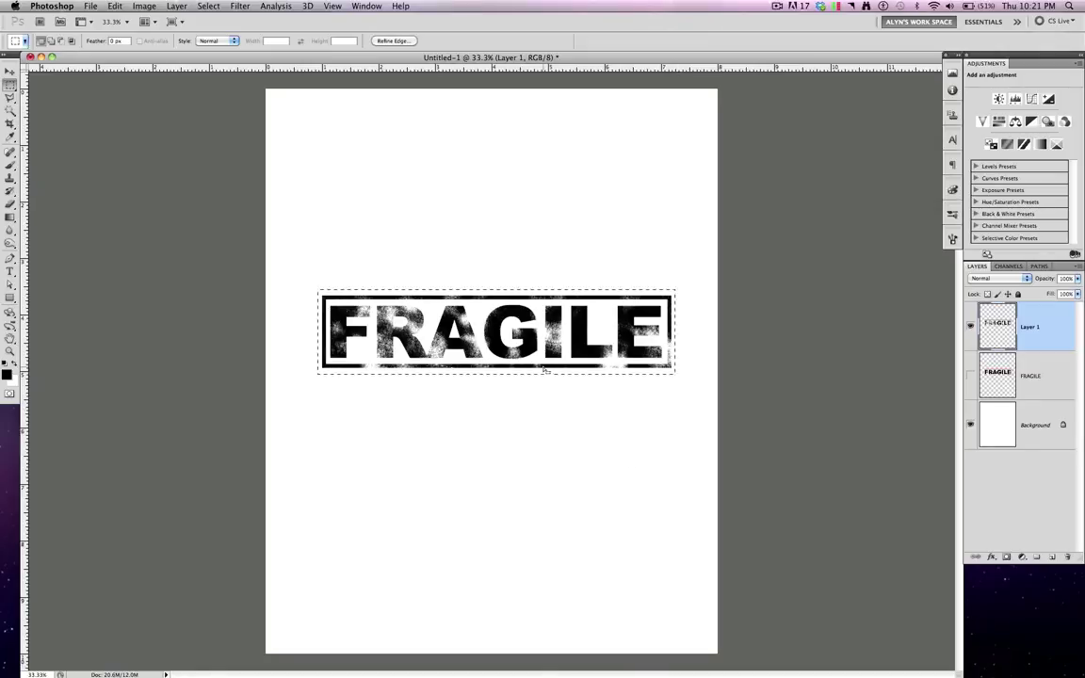
pyautogui.click(144, 7)
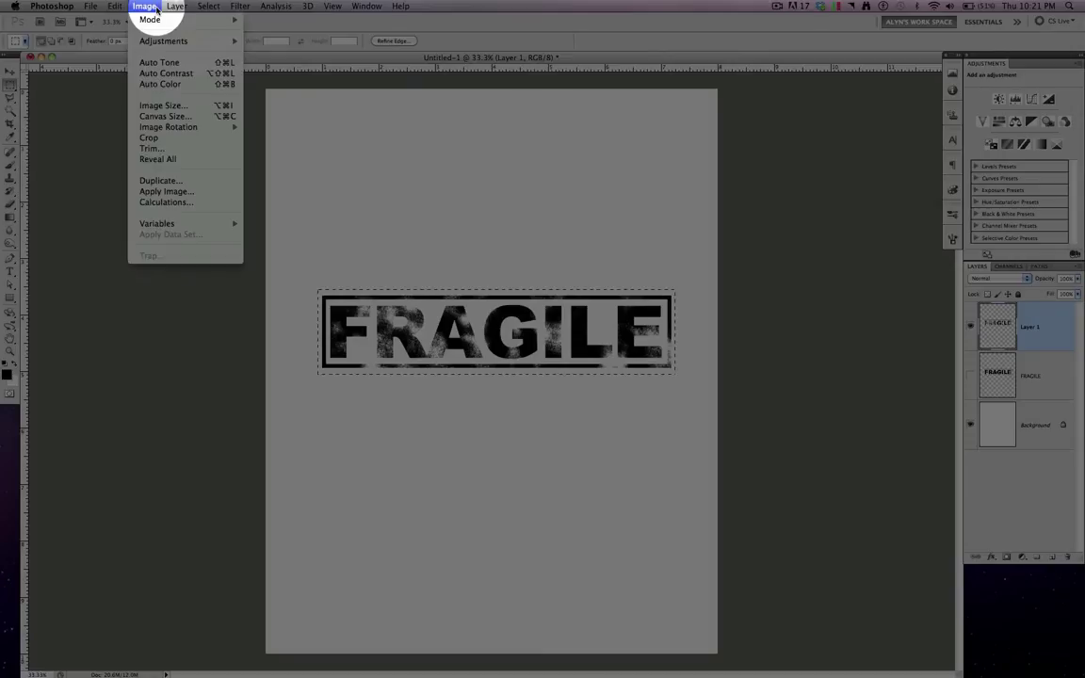
pyautogui.click(213, 138)
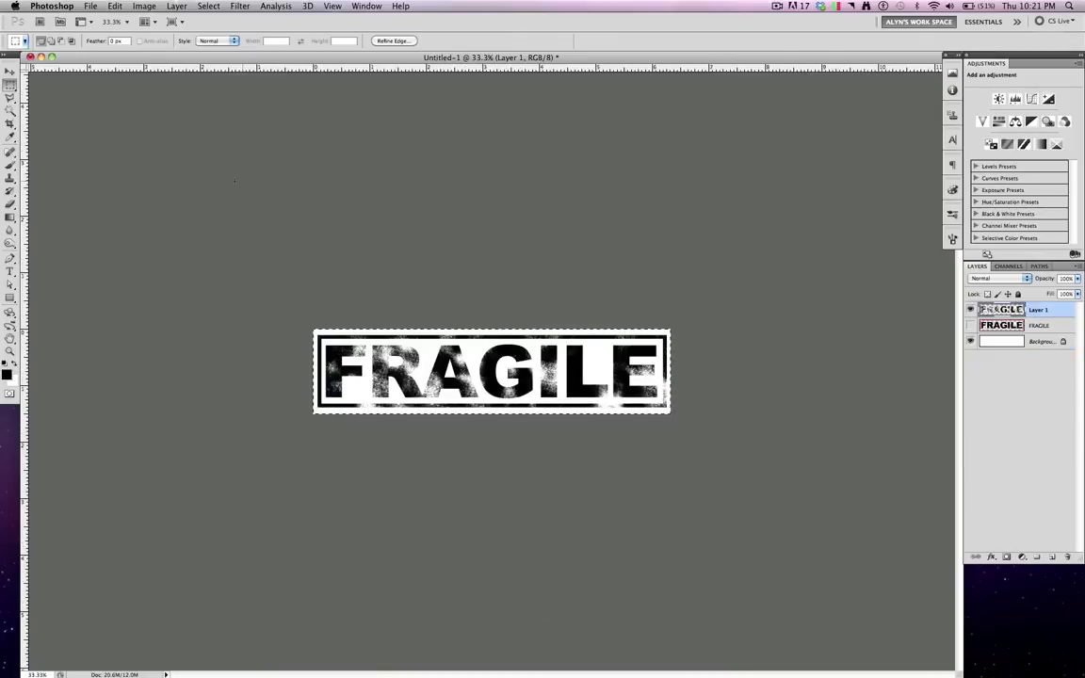
pyautogui.press('super+d')
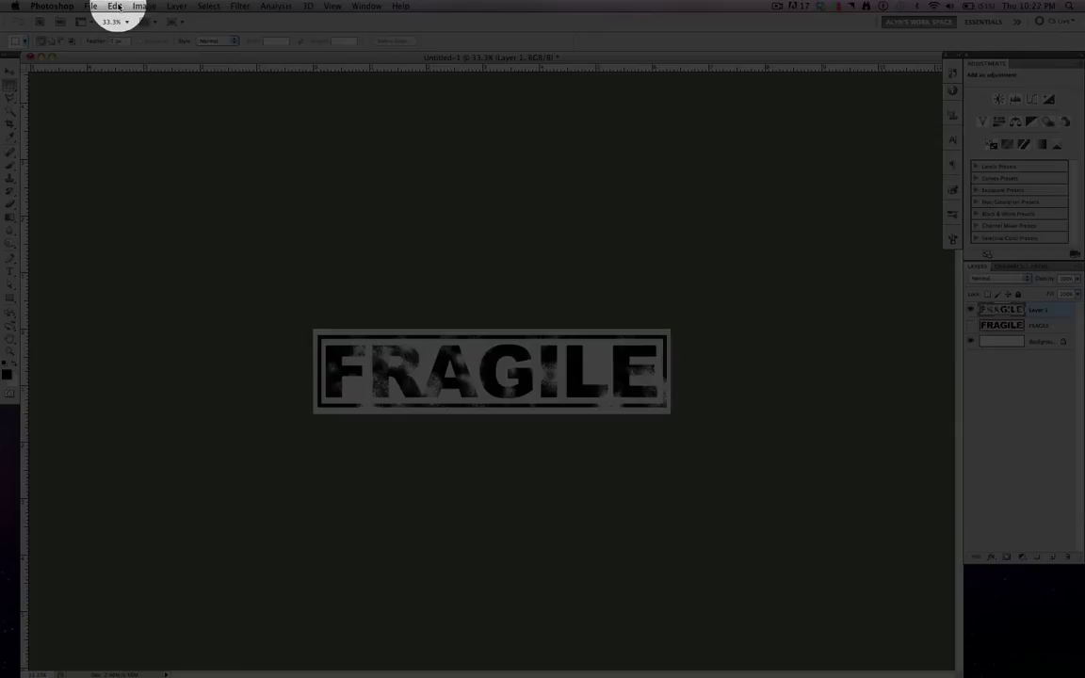
# Define the distressed FRAGILE artwork as a brush preset named 'Fragile Brush'
pyautogui.click(115, 7)
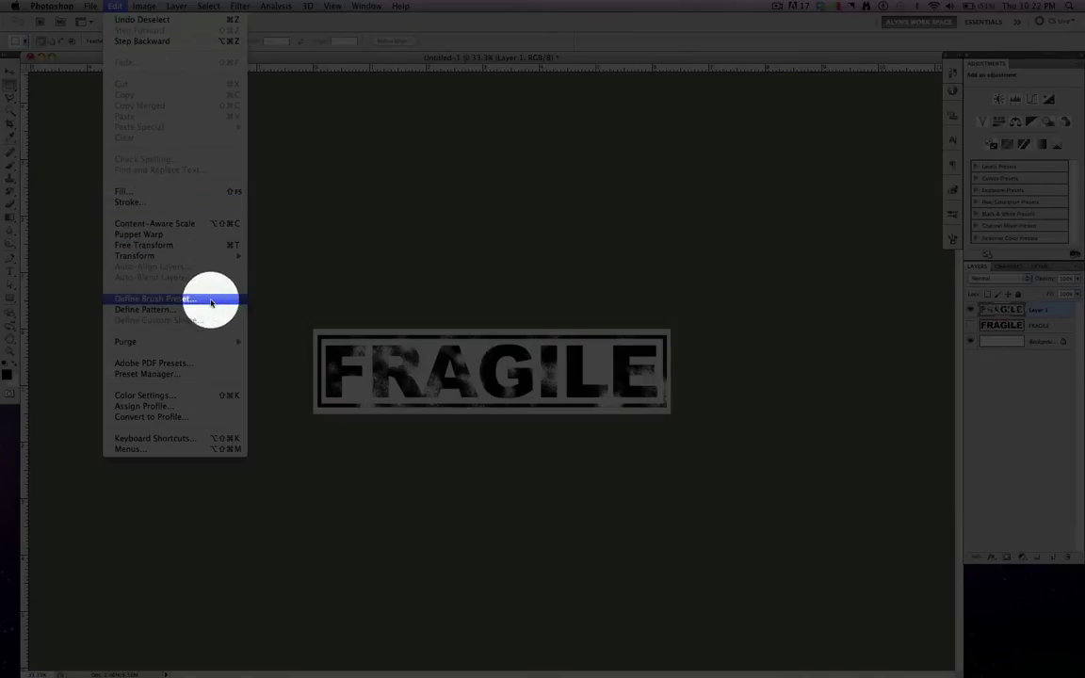
pyautogui.click(258, 297)
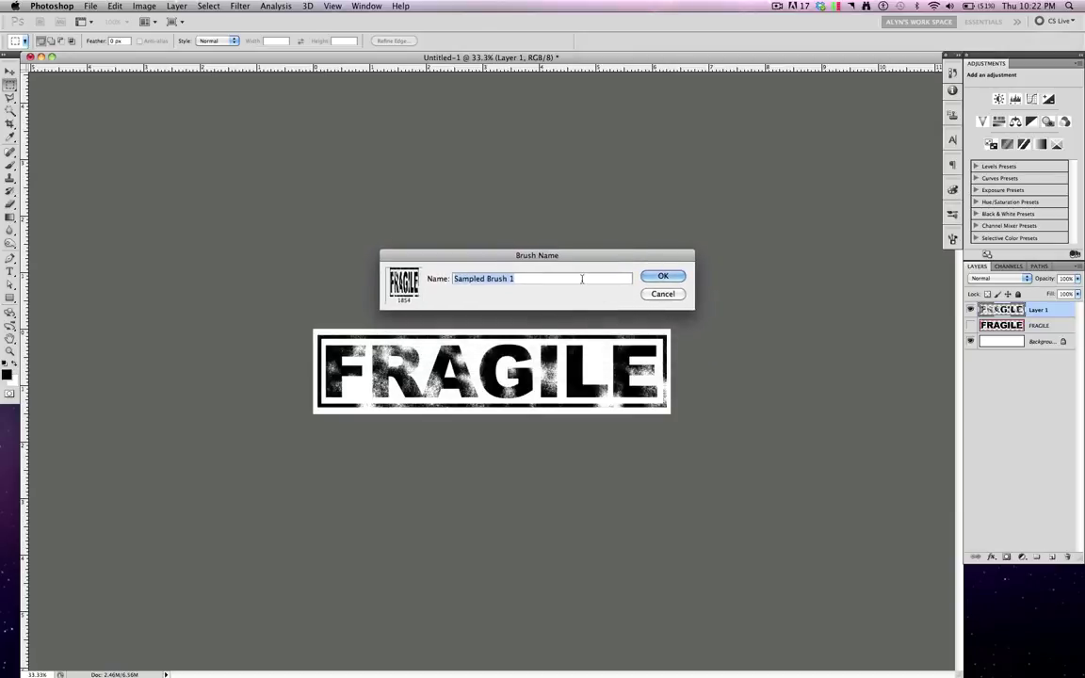
pyautogui.write('Fragi')
pyautogui.write('le Brusg')
pyautogui.click(663, 276)
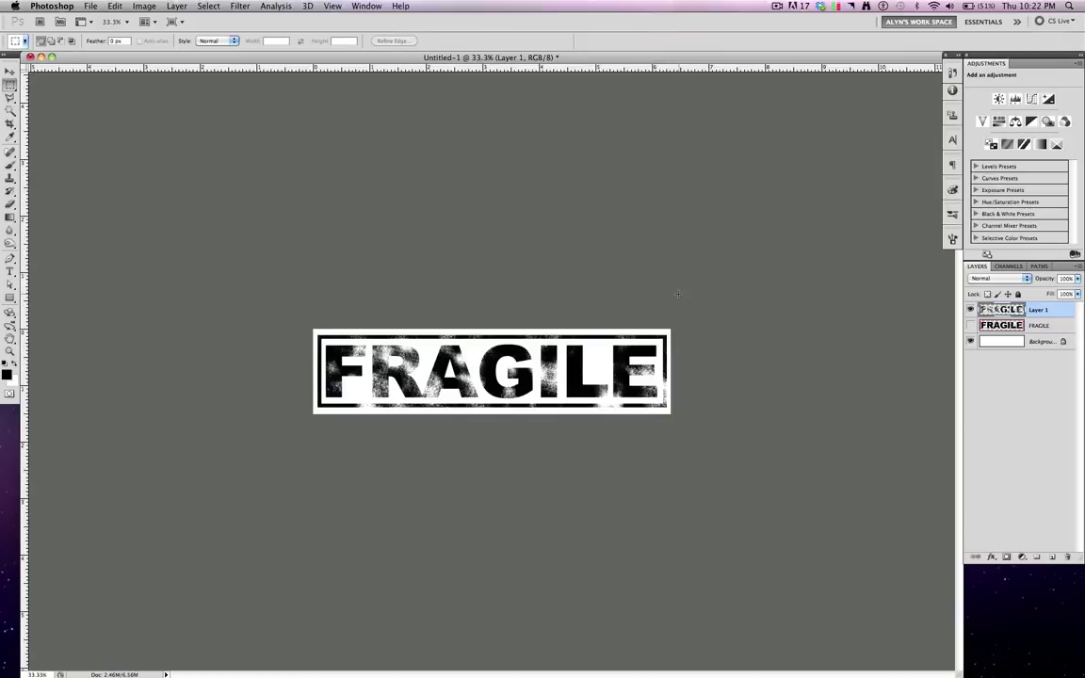
# Select the 1854 px FRAGILE brush tip with Scattering turned off in the Brush panel
pyautogui.click(953, 241)
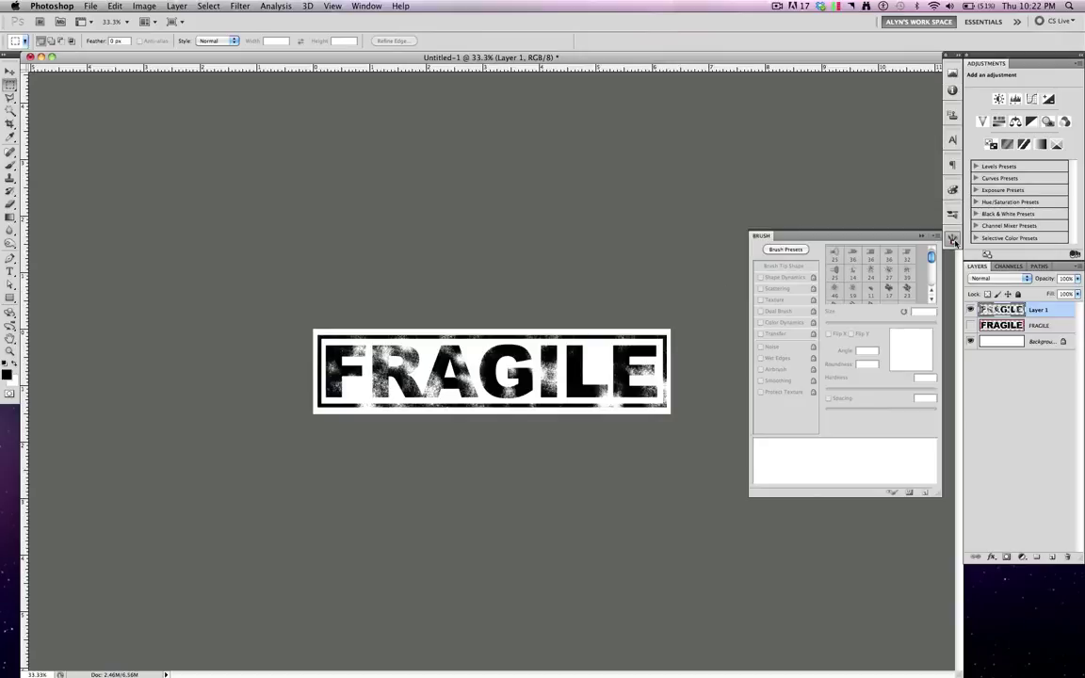
pyautogui.moveTo(932, 257); pyautogui.dragTo(936, 311)
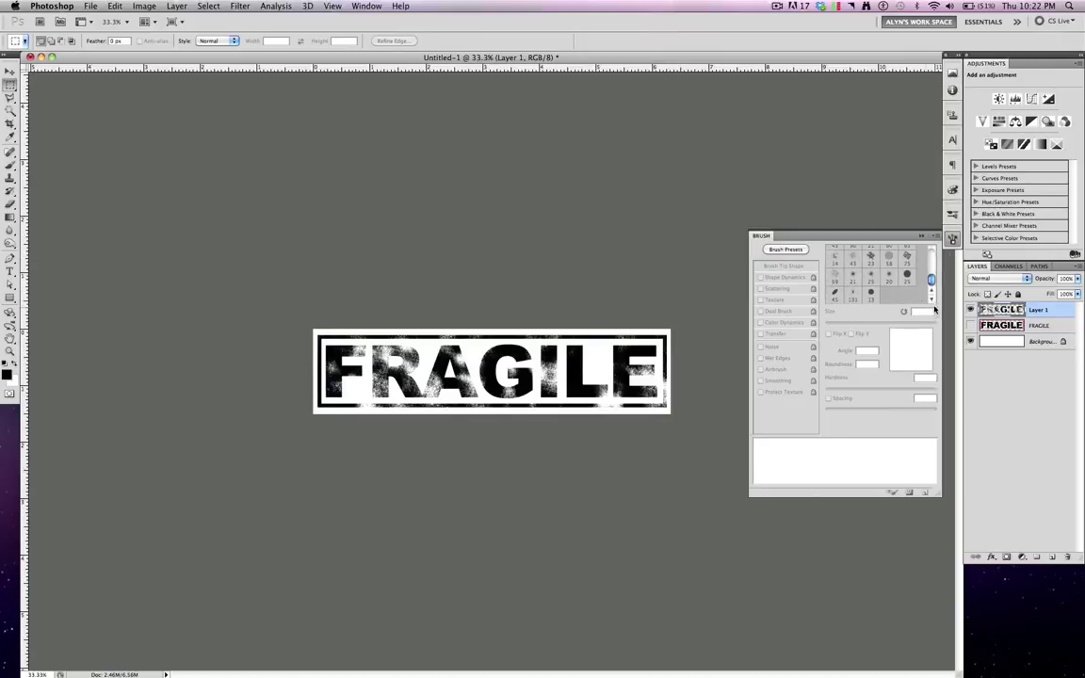
pyautogui.press('b')
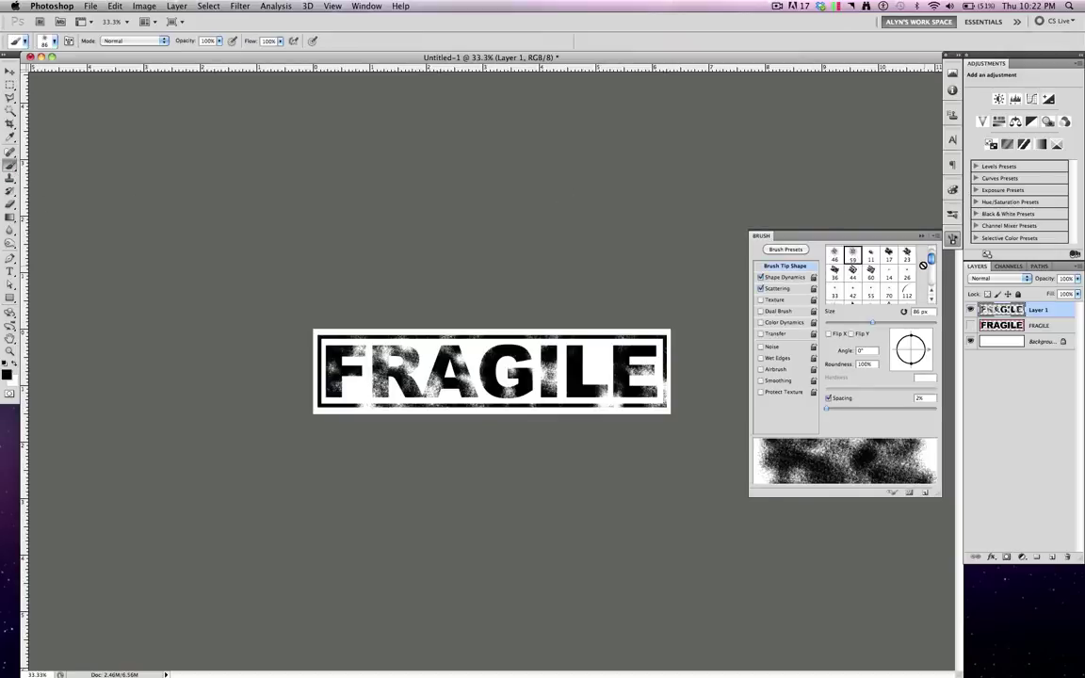
pyautogui.moveTo(923, 265); pyautogui.dragTo(930, 274)
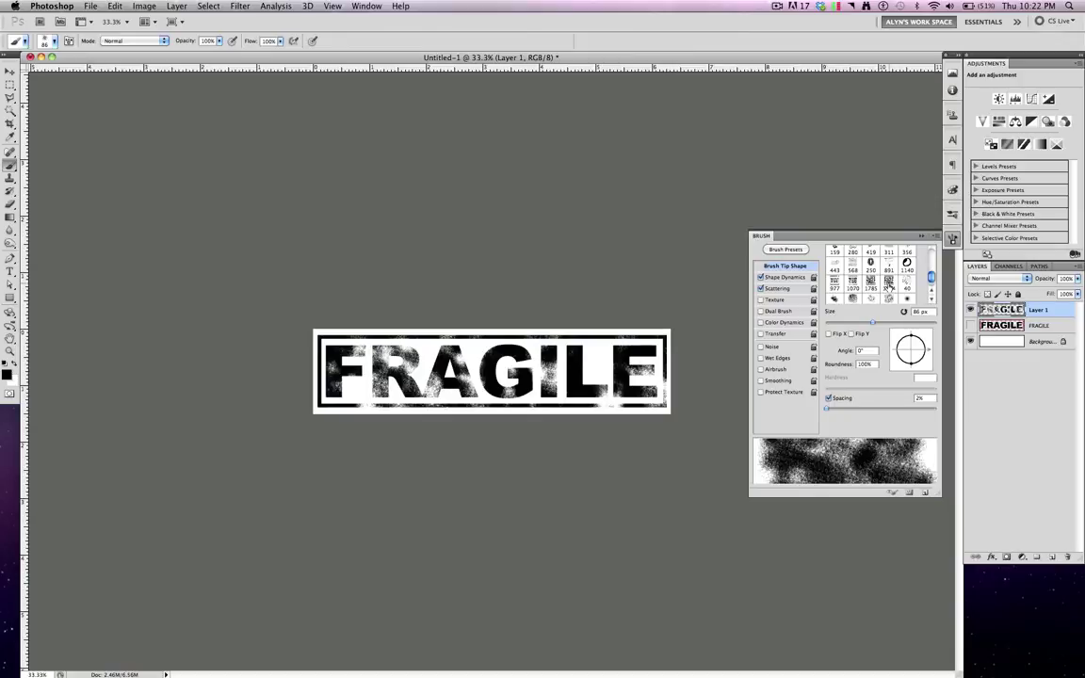
pyautogui.click(889, 282)
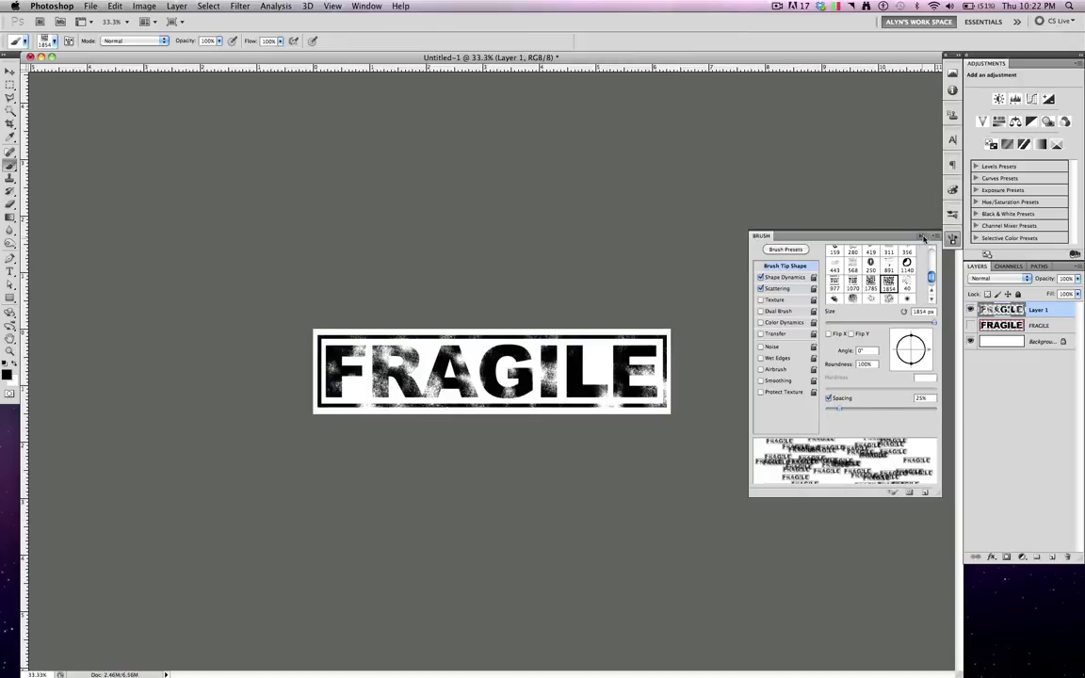
pyautogui.click(762, 288)
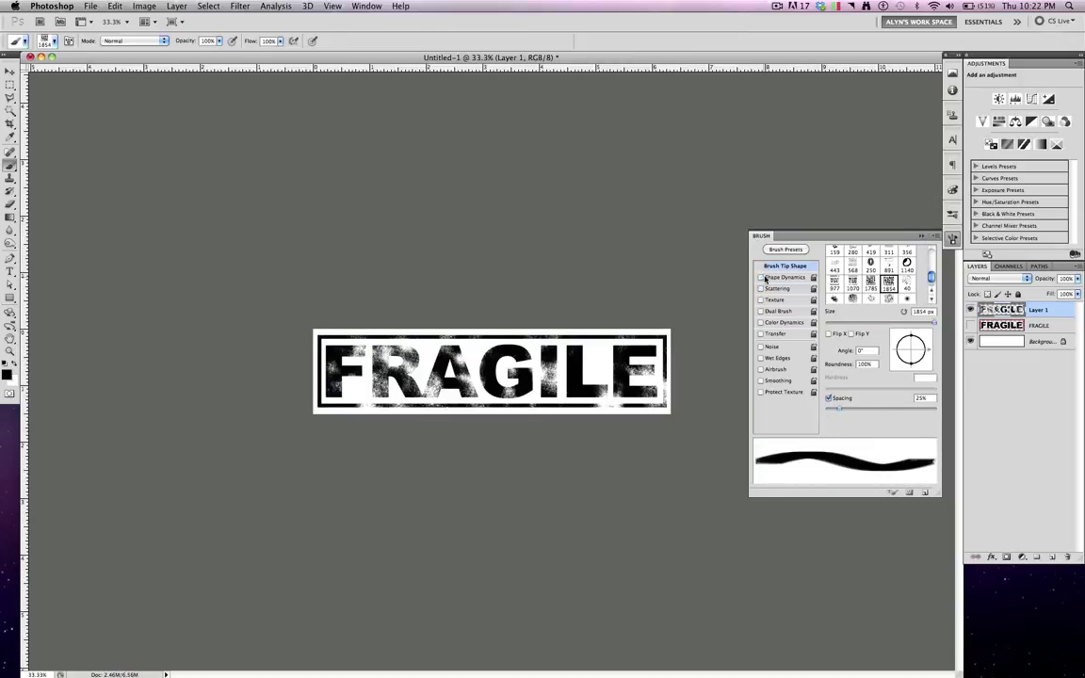
pyautogui.click(921, 238)
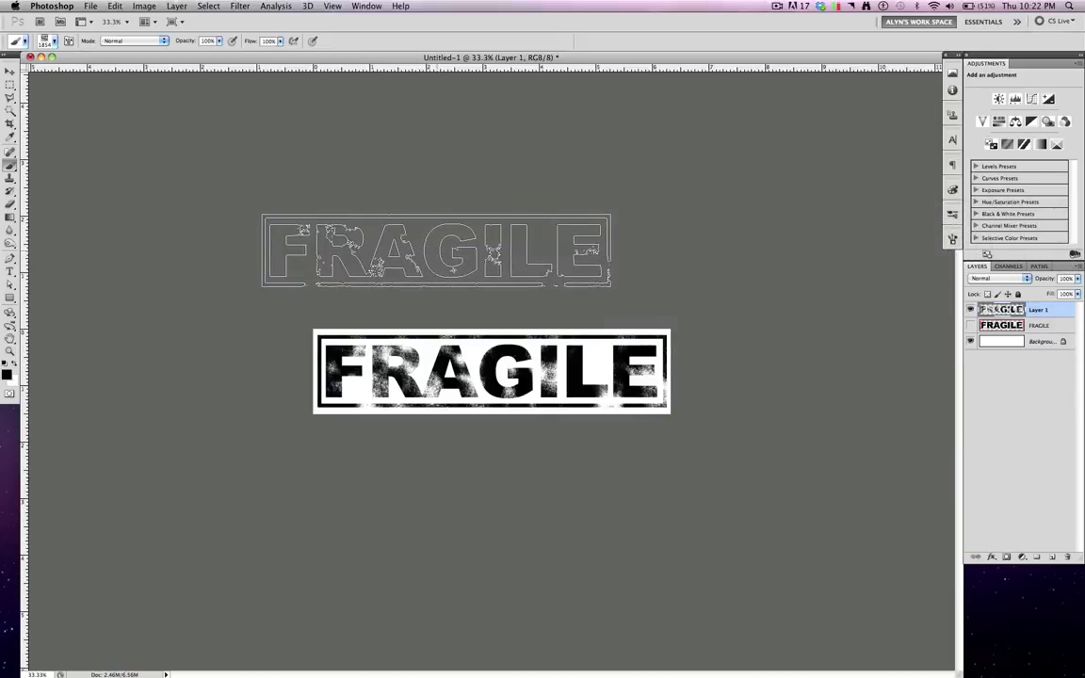
# Open Fragile Crate.psd, hide the red FRAGILE layer, and set the colour to black
pyautogui.click(1058, 437)
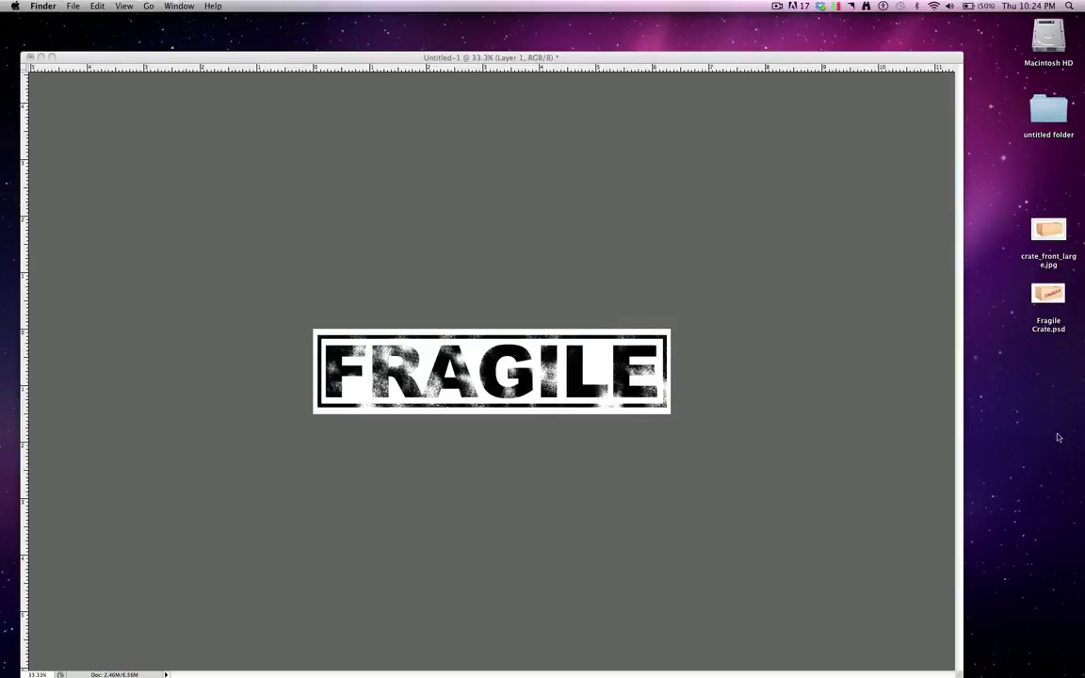
pyautogui.moveTo(1052, 294); pyautogui.dragTo(479, 667)
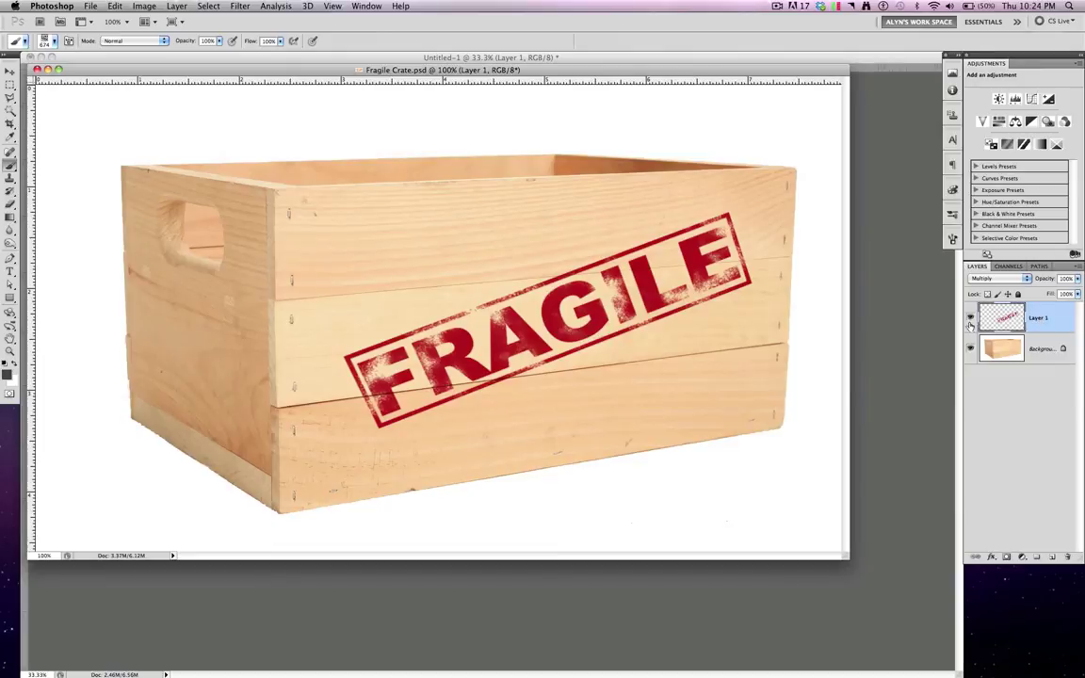
pyautogui.click(970, 320)
pyautogui.click(13, 377)
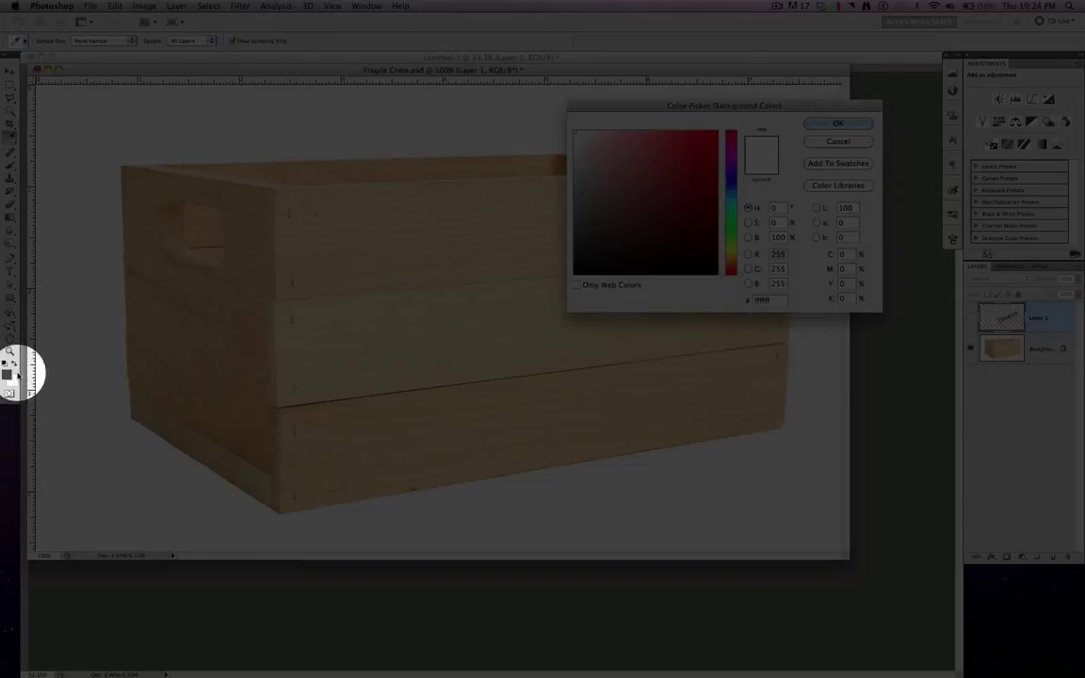
pyautogui.moveTo(577, 136); pyautogui.dragTo(523, 283)
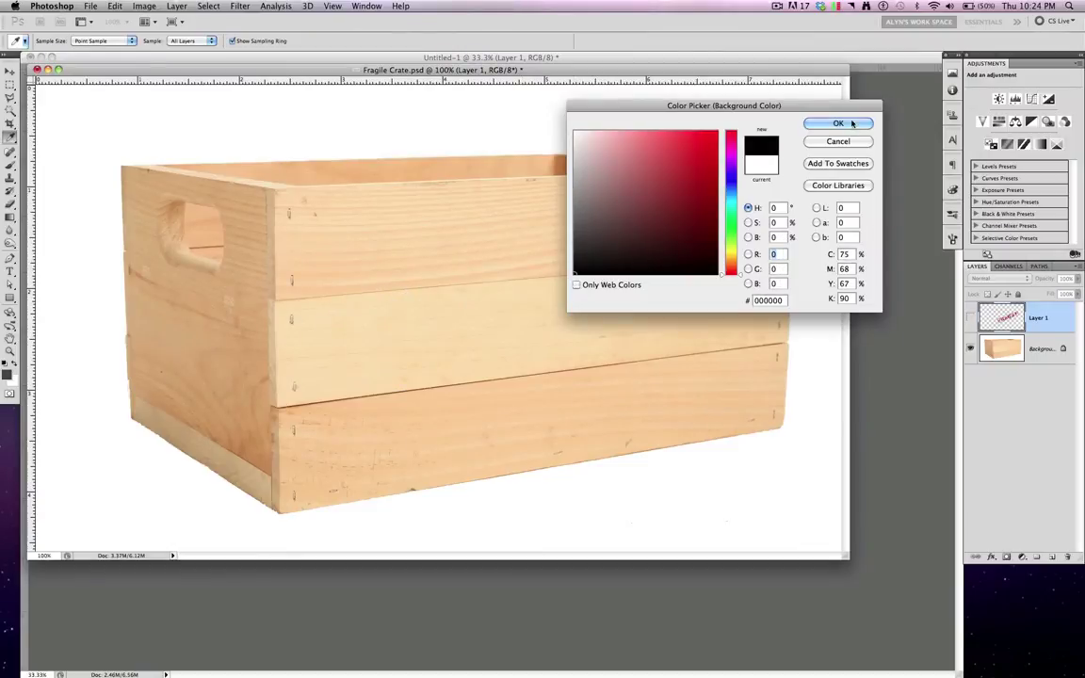
pyautogui.click(839, 124)
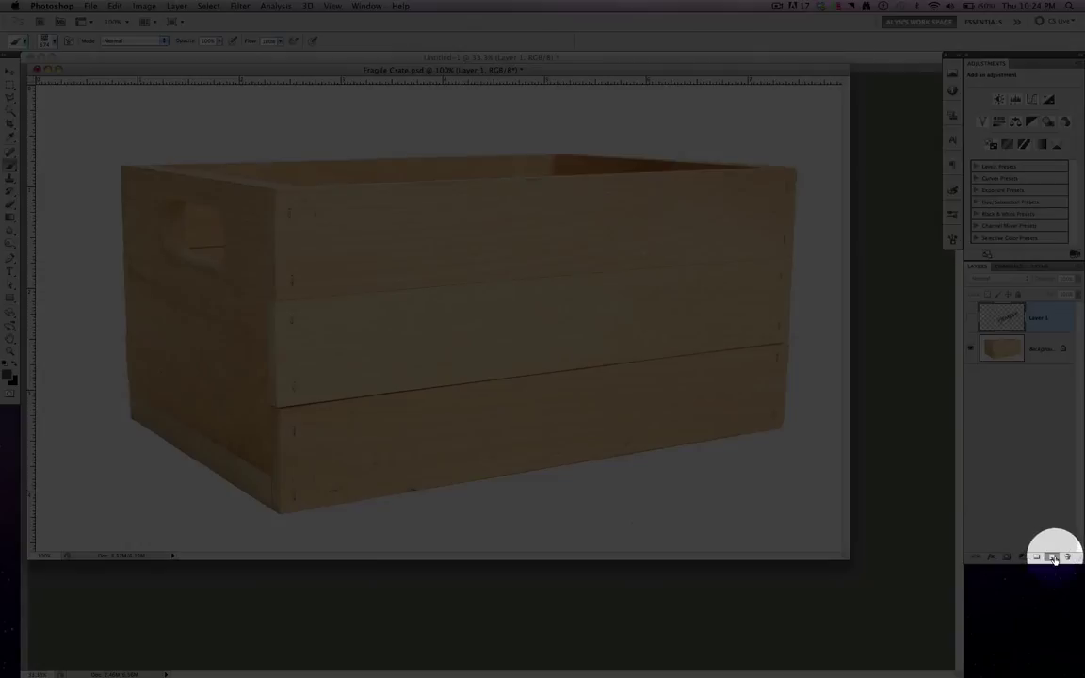
# On a new layer, stamp FRAGILE diagonally across the crate's front
pyautogui.click(1053, 558)
pyautogui.keyDown('super'); pyautogui.click(1002, 349); pyautogui.keyUp('super')
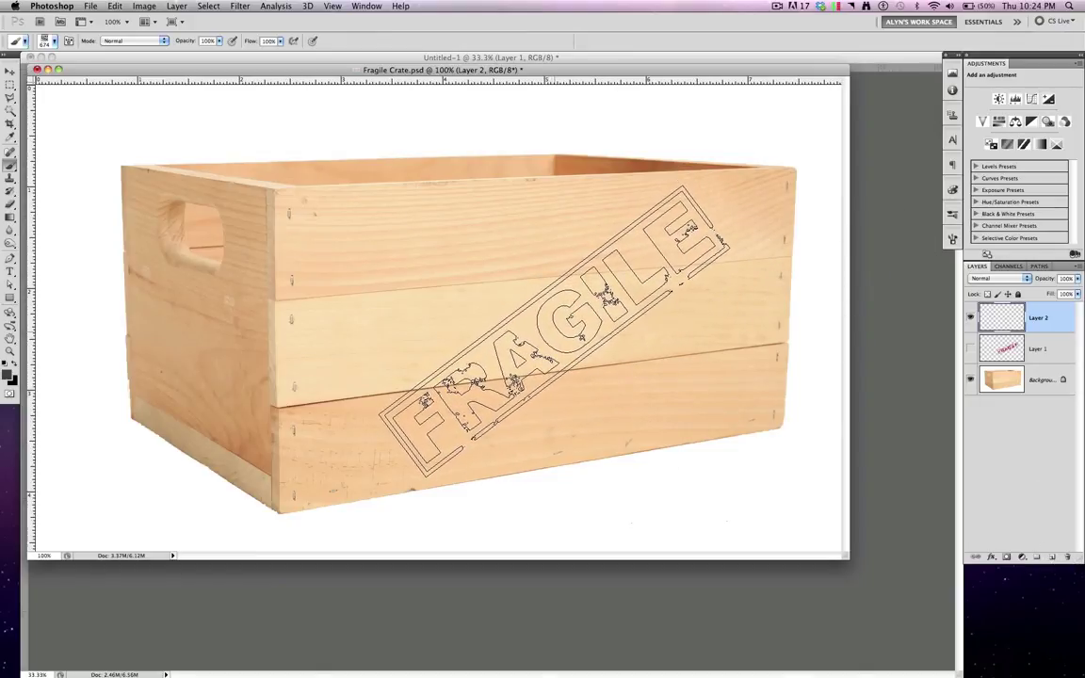
pyautogui.click(555, 332)
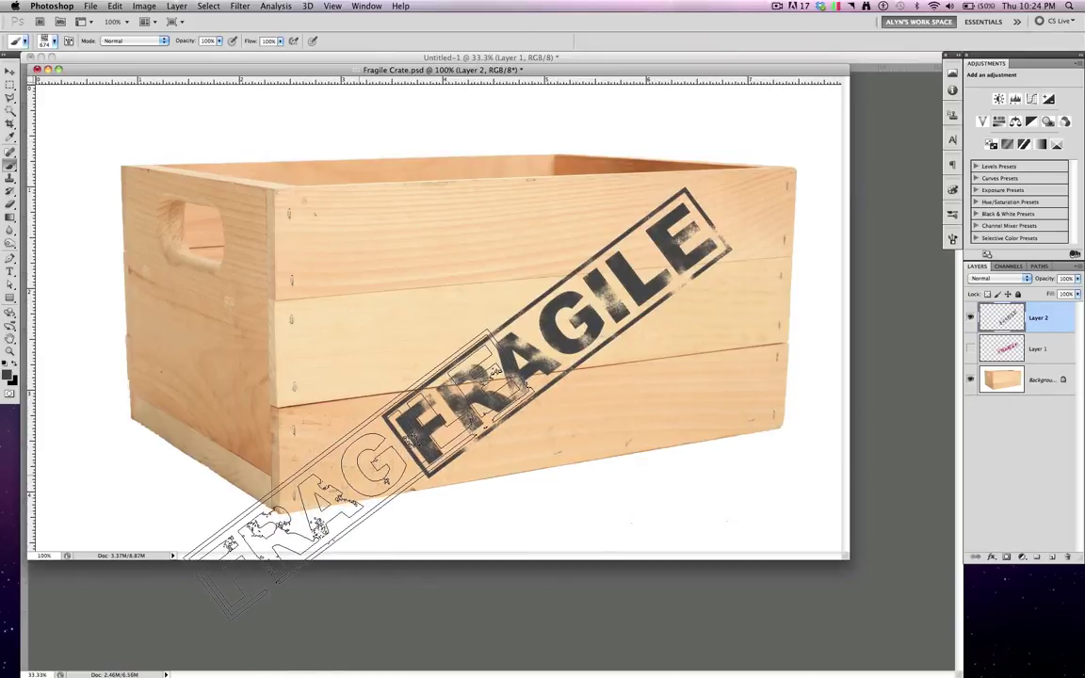
pyautogui.press('super+z')
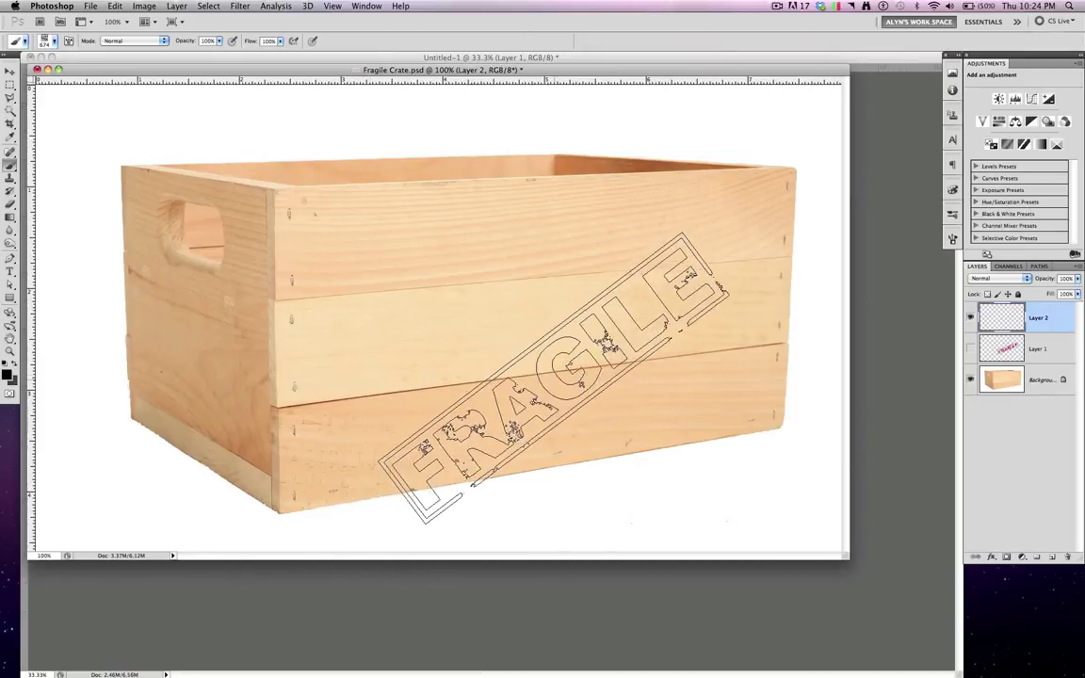
pyautogui.click(561, 327)
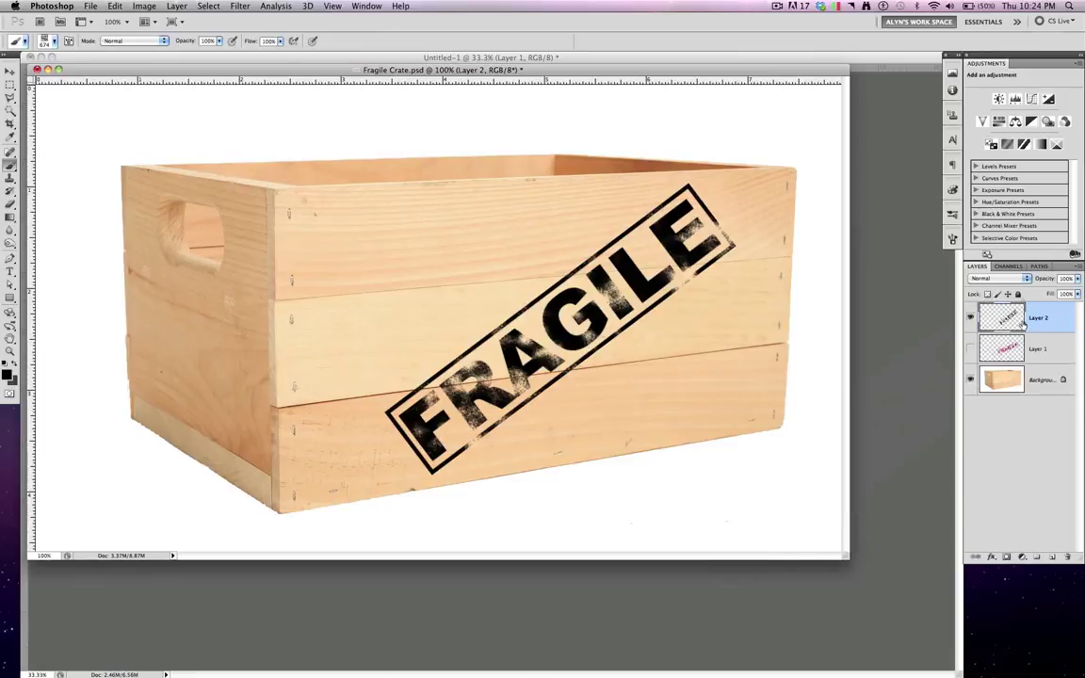
# Set the black stamp layer to Multiply blending at 83% opacity
pyautogui.click(1011, 280)
pyautogui.click(895, 281)
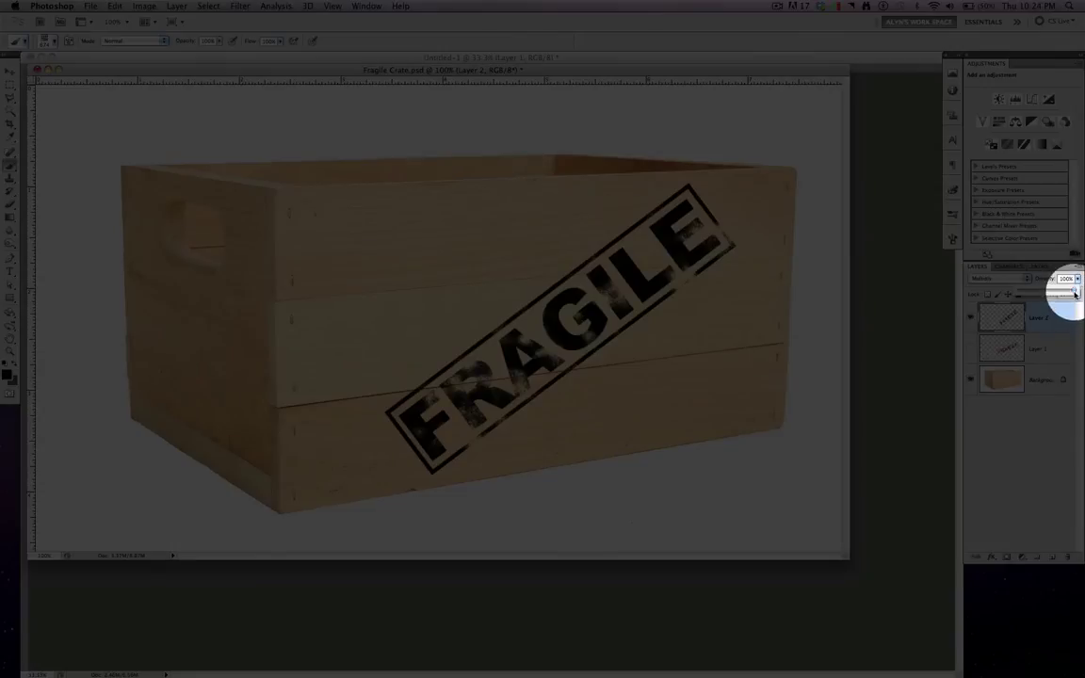
pyautogui.click(1077, 279)
pyautogui.moveTo(1074, 293); pyautogui.dragTo(1045, 326)
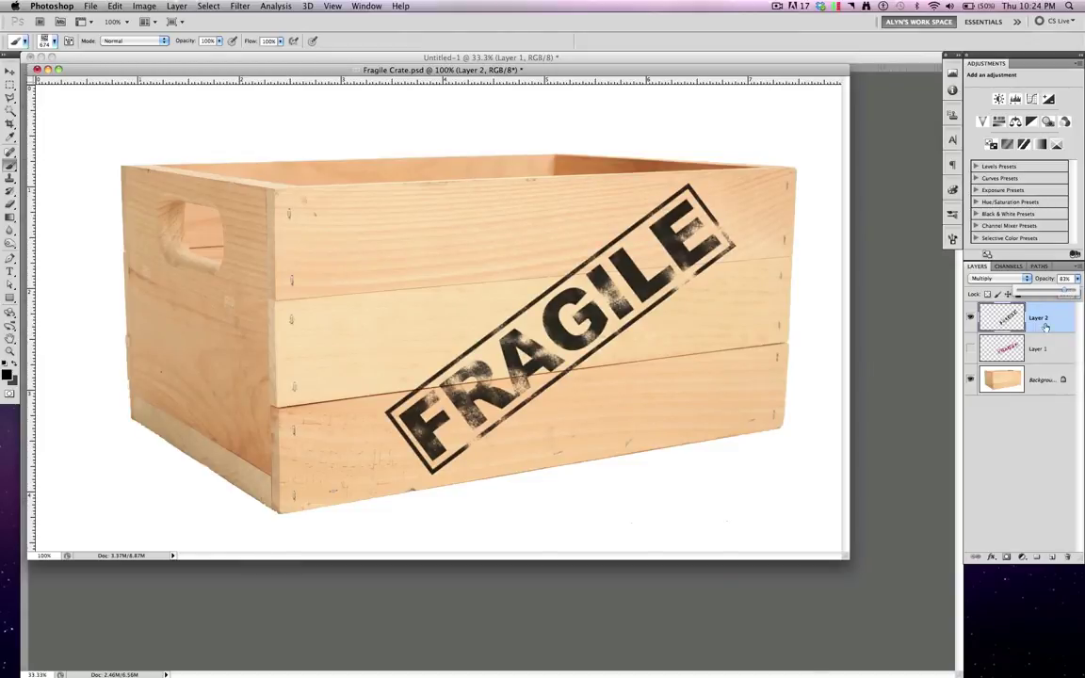
pyautogui.click(1031, 452)
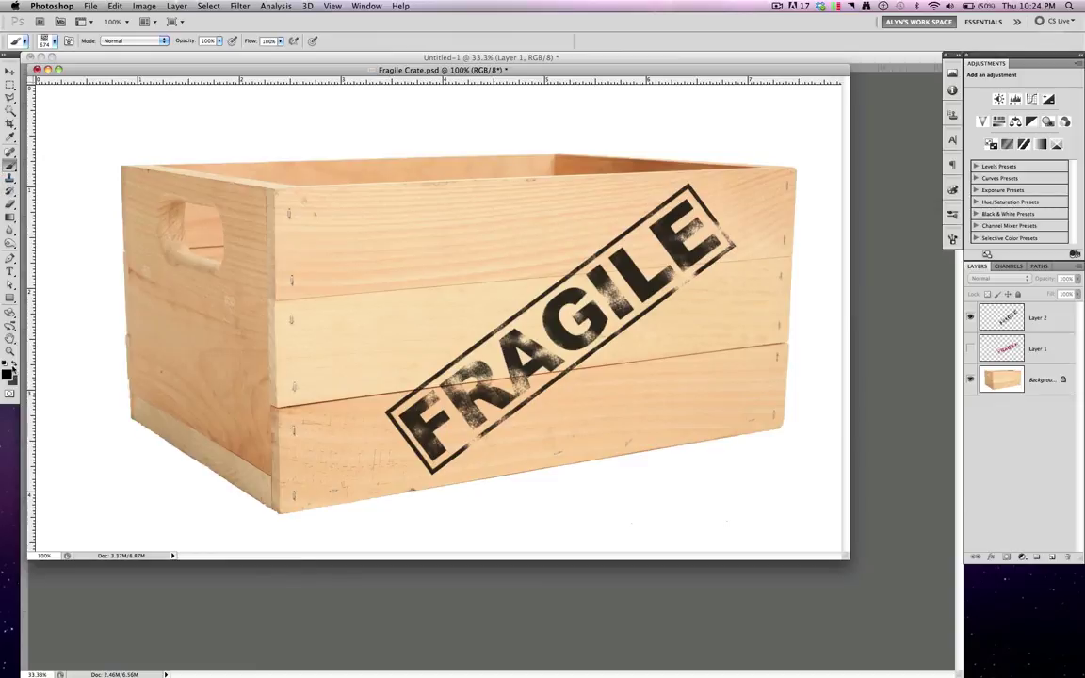
# Set the foreground colour to red #d71414
pyautogui.click(6, 374)
pyautogui.click(703, 155)
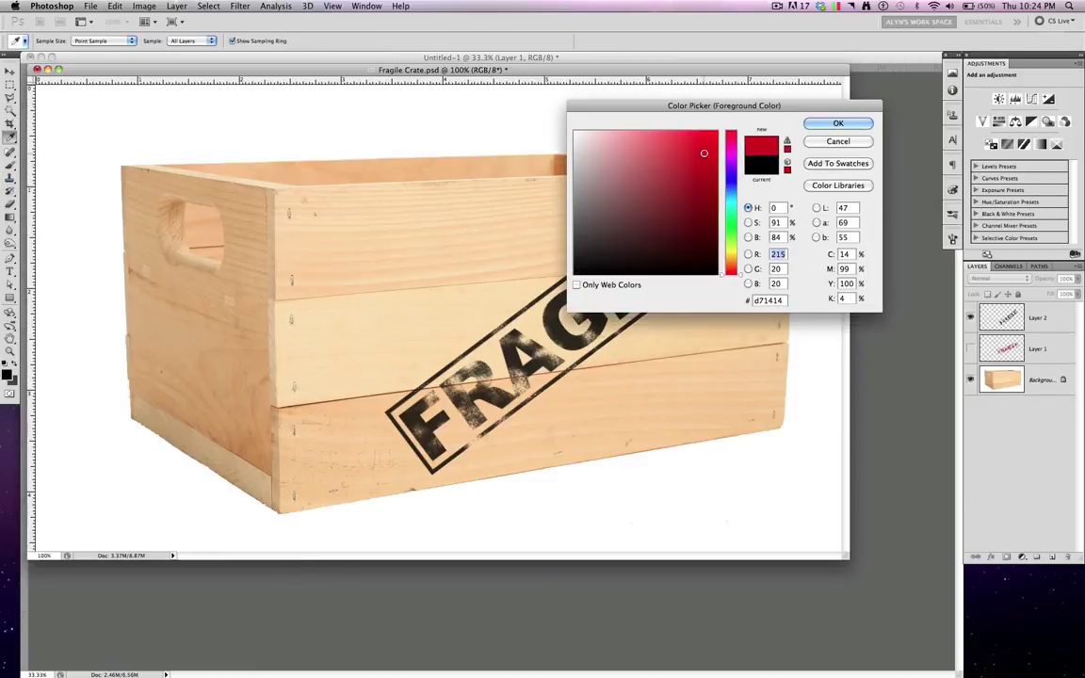
pyautogui.click(838, 123)
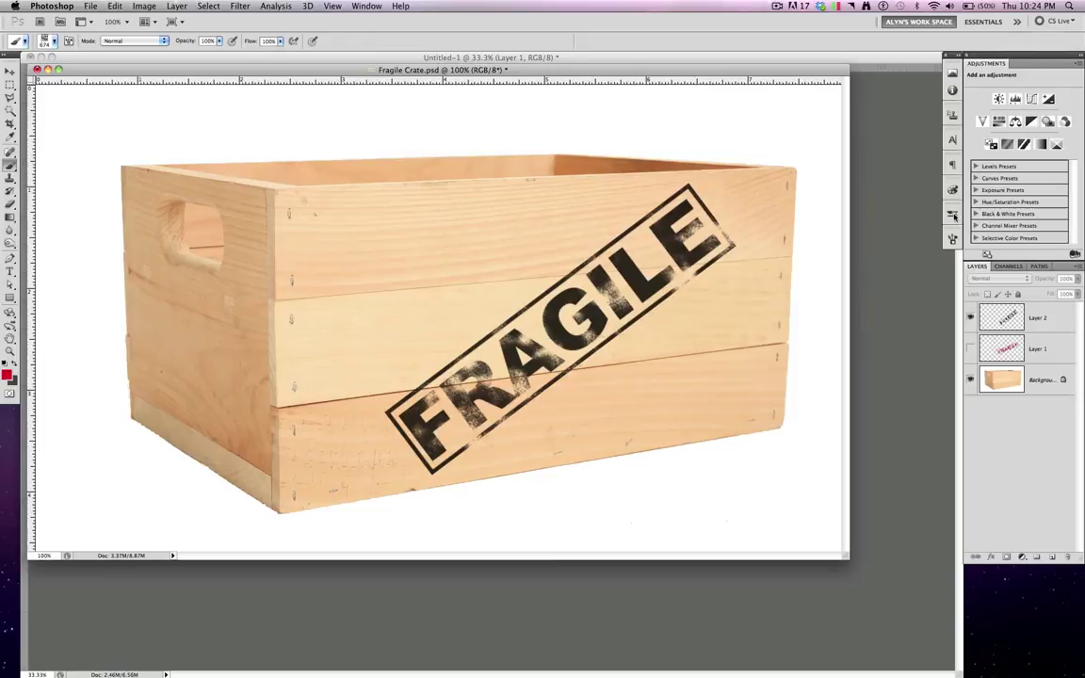
# Hide the black stamp layer and stamp a red FRAGILE on a new Layer 3
pyautogui.click(971, 318)
pyautogui.click(1052, 556)
pyautogui.keyDown('super'); pyautogui.click(1002, 348); pyautogui.keyUp('super')
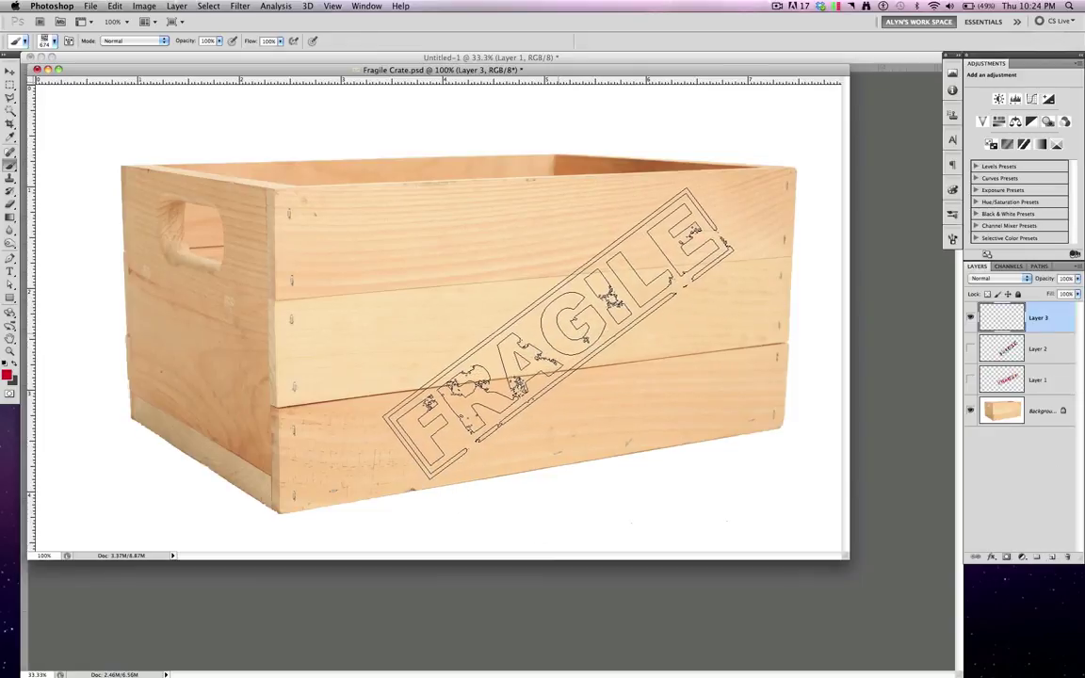
pyautogui.hotkey('alt', 'BackSpace')
pyautogui.press('super+d')
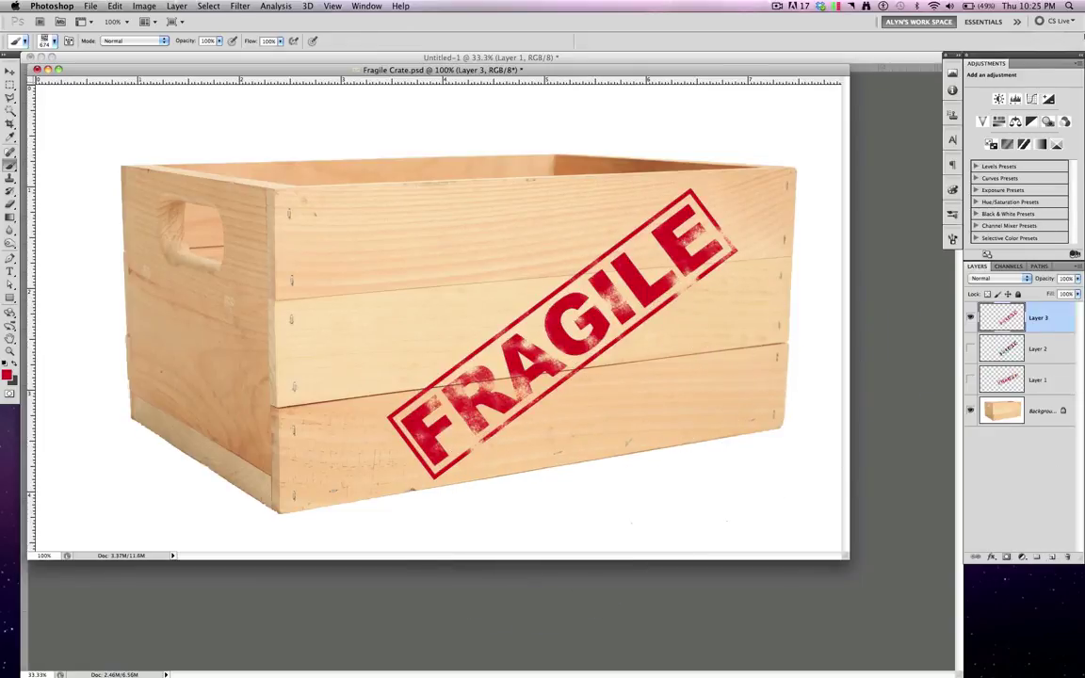
pyautogui.moveTo(562, 334); pyautogui.dragTo(672, 421)
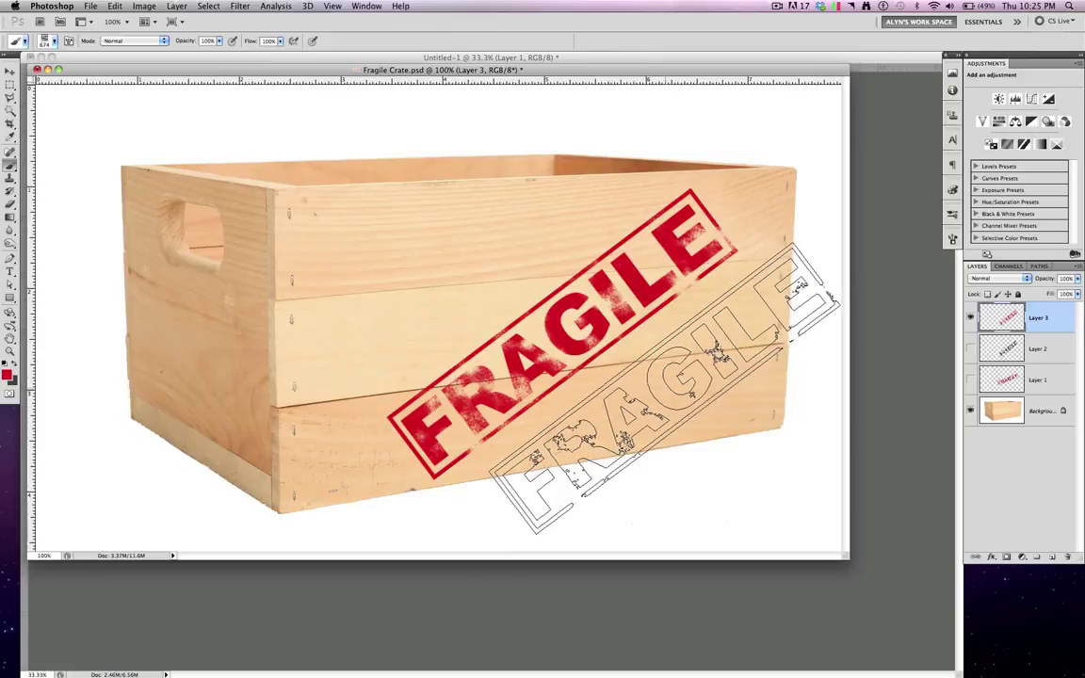
pyautogui.press('super+d')
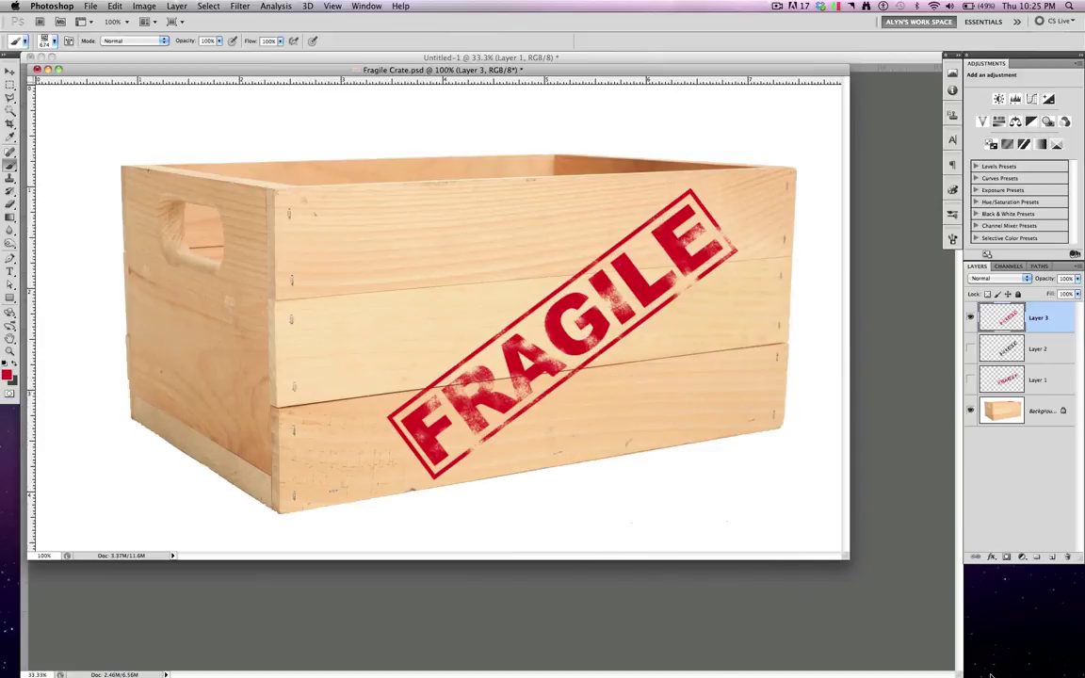